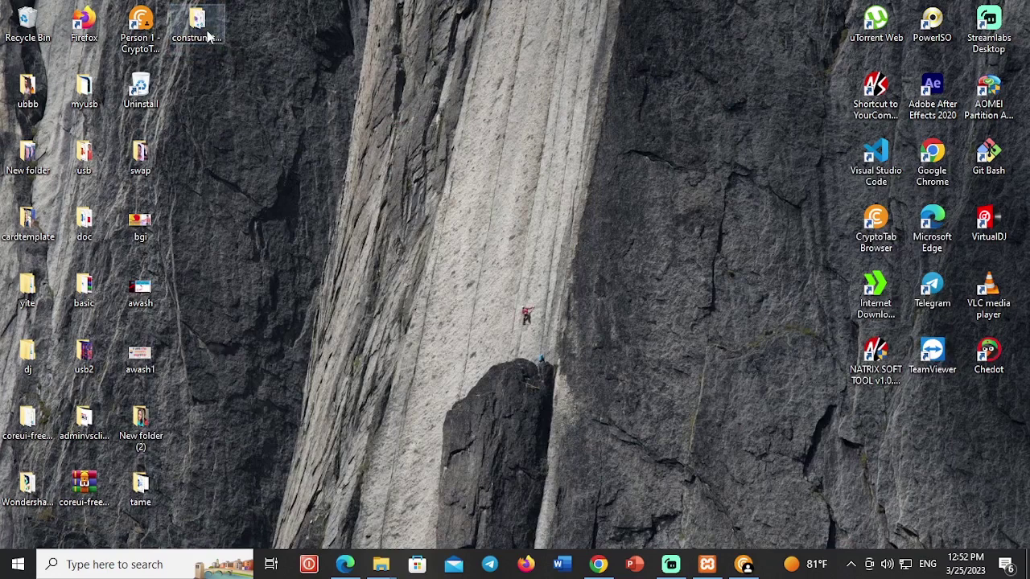
# Copy the construnction_erp folder from the desktop into C:\xampp\htdocs
pyautogui.rightClick(203, 26)
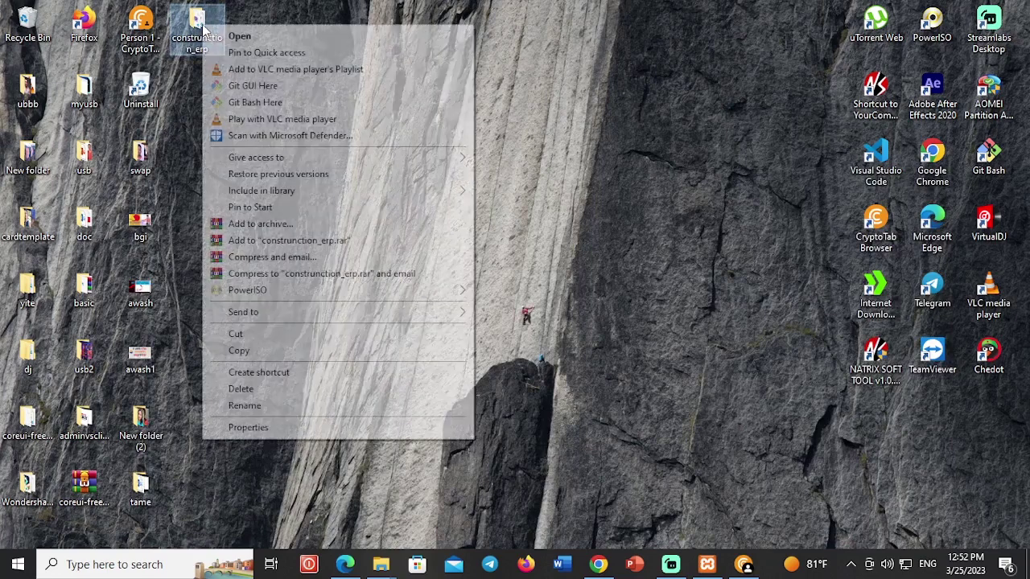
pyautogui.click(239, 351)
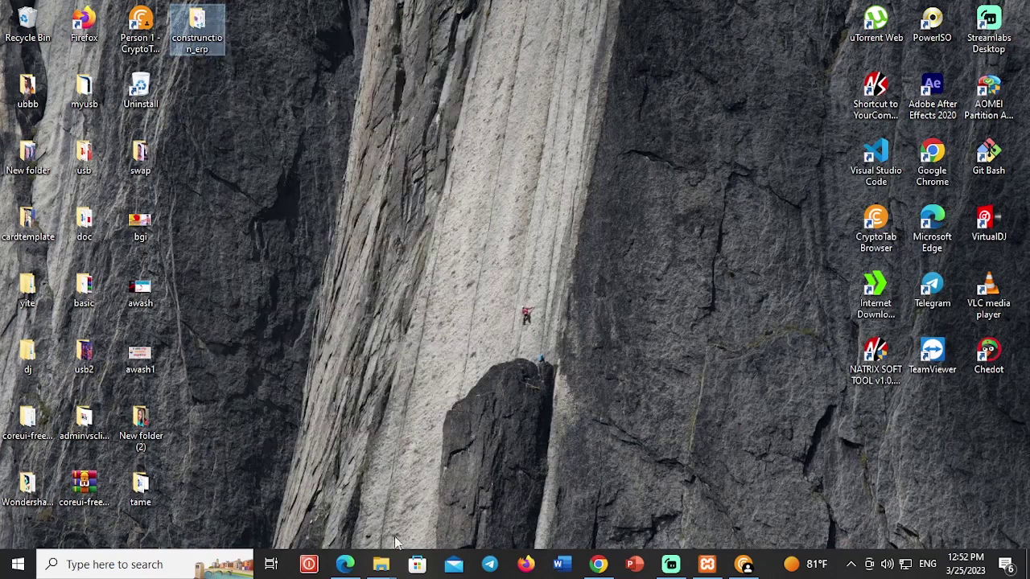
pyautogui.moveTo(381, 566)
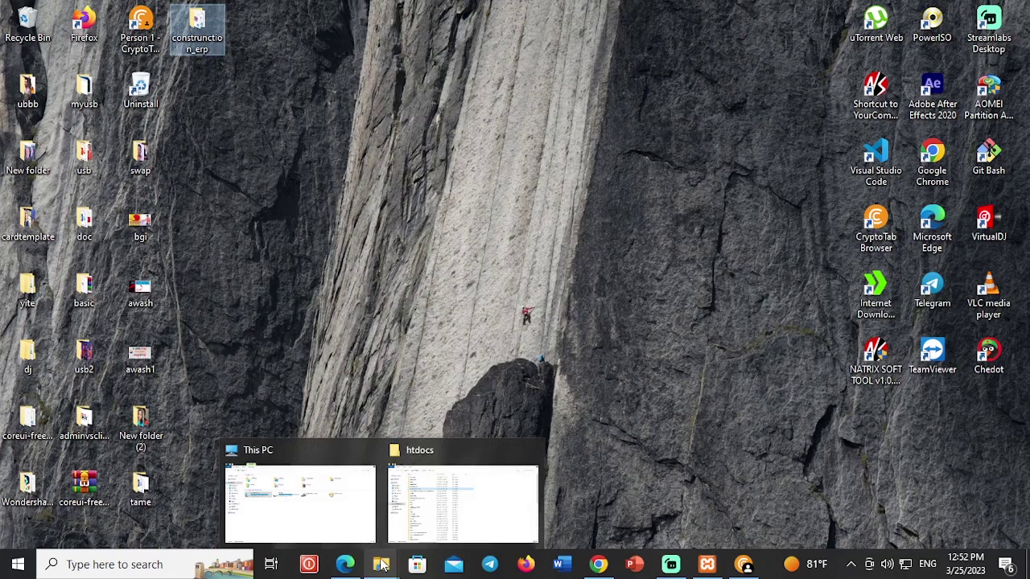
pyautogui.click(299, 503)
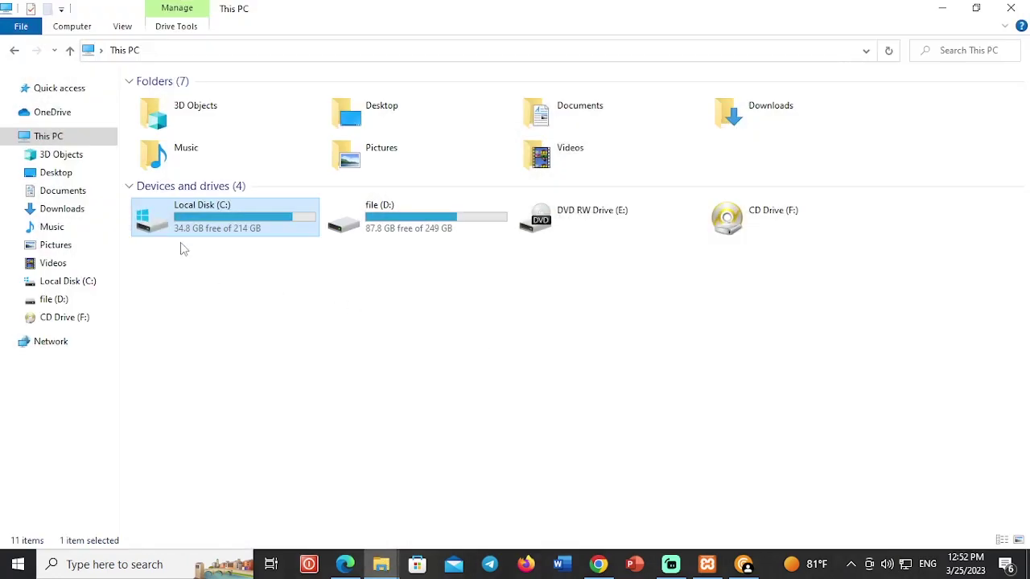
pyautogui.doubleClick(209, 222)
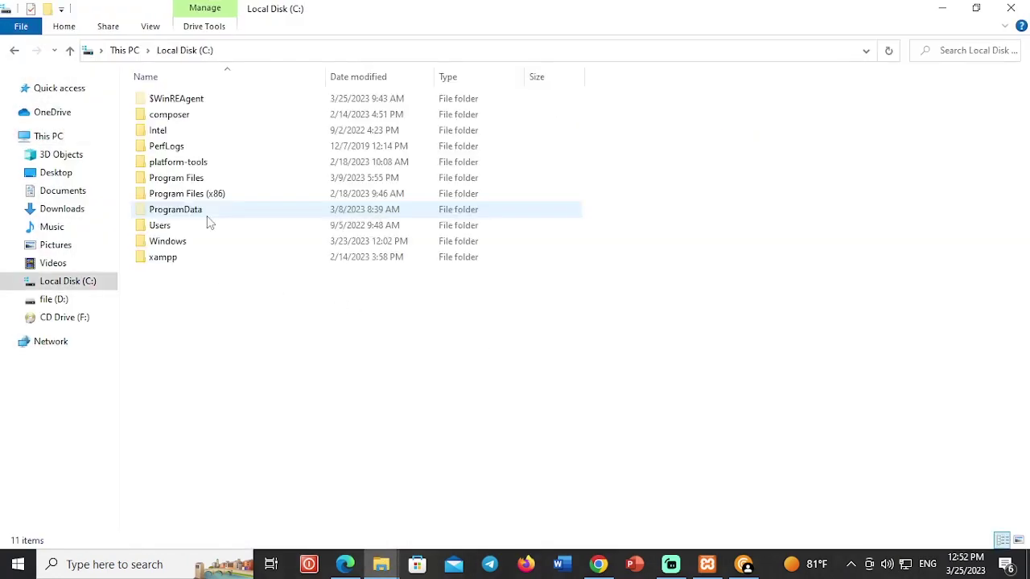
pyautogui.doubleClick(187, 259)
pyautogui.doubleClick(163, 177)
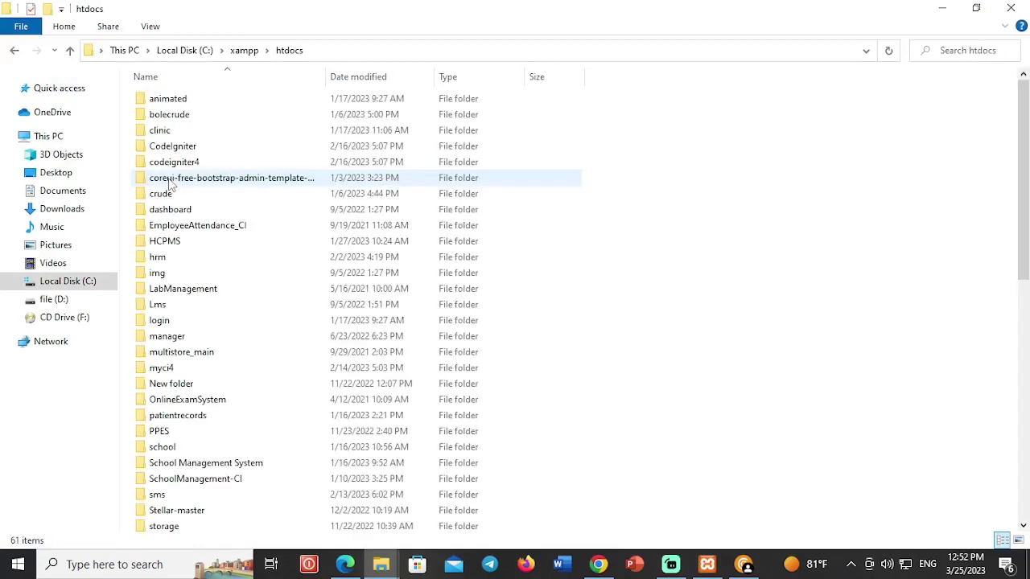
pyautogui.rightClick(615, 162)
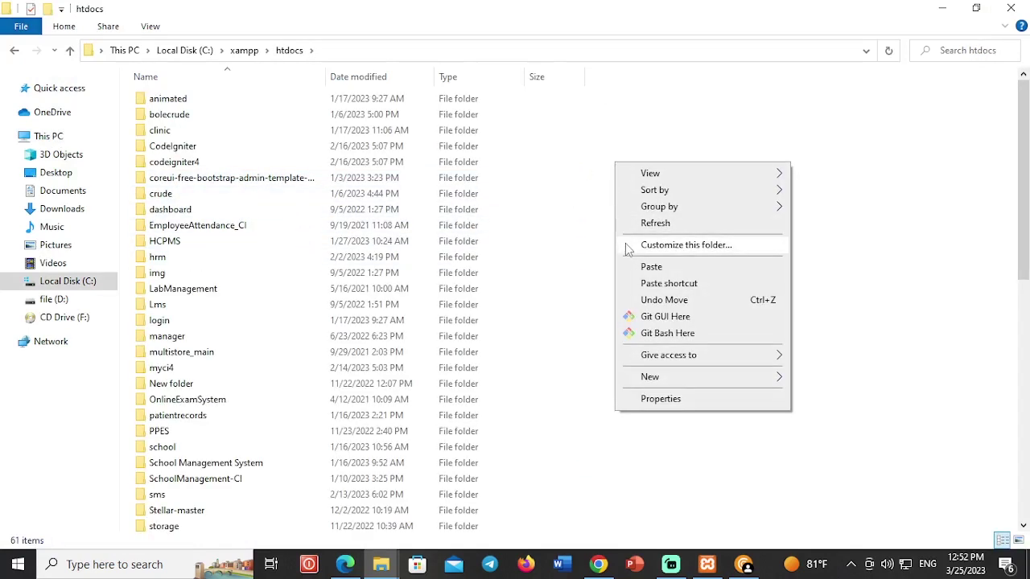
pyautogui.click(646, 268)
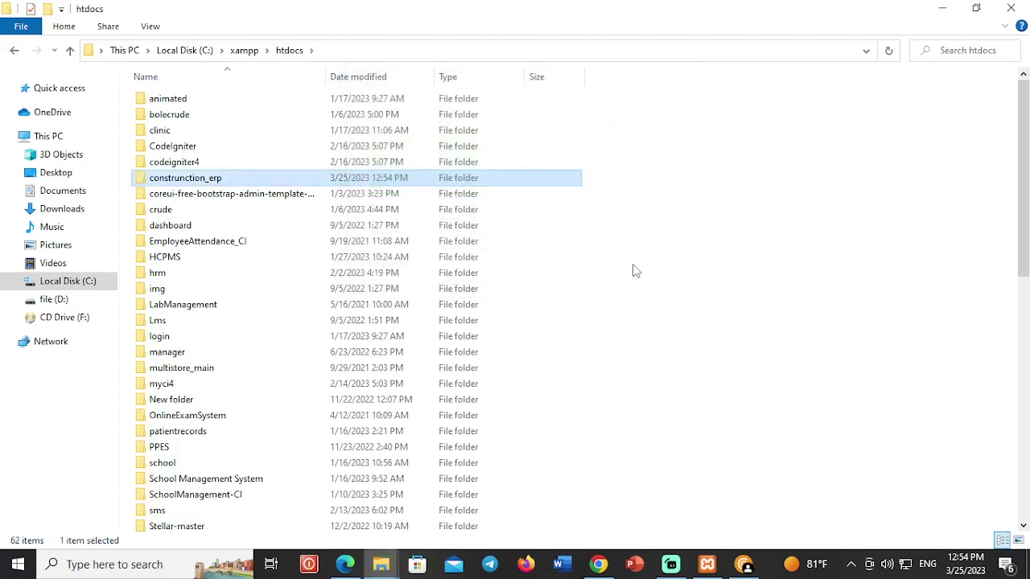
# In the construnction_erp folder's Database subfolder, copy the name of the SQL file contrcution_mayurik without renaming it
pyautogui.doubleClick(181, 180)
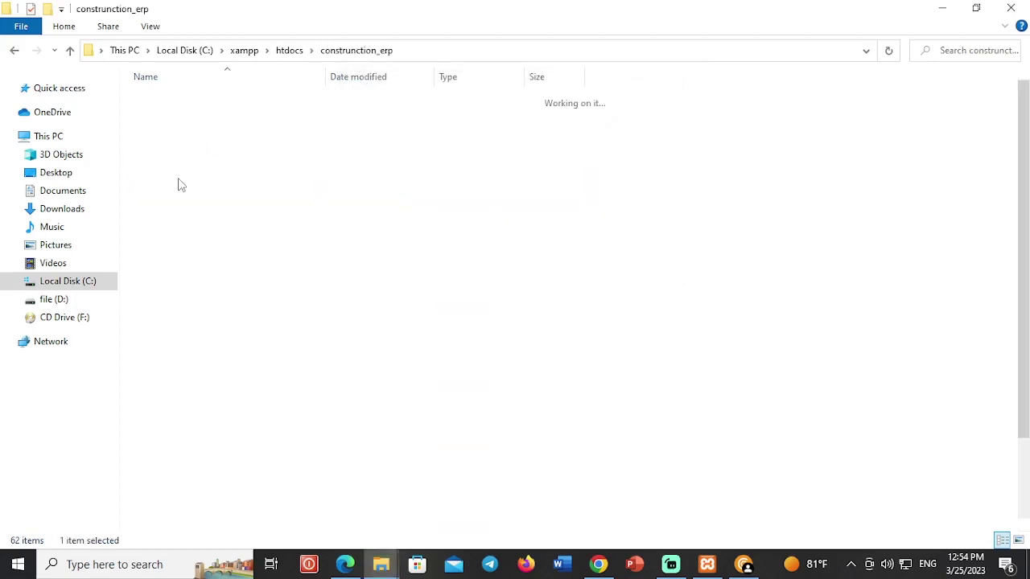
pyautogui.click(166, 164)
pyautogui.doubleClick(166, 164)
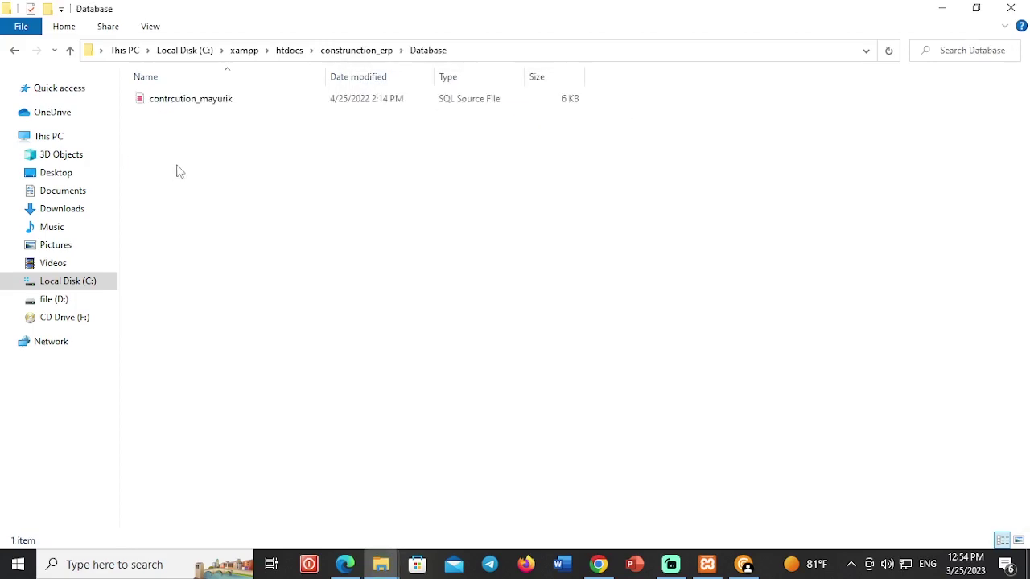
pyautogui.click(187, 99)
pyautogui.doubleClick(186, 97)
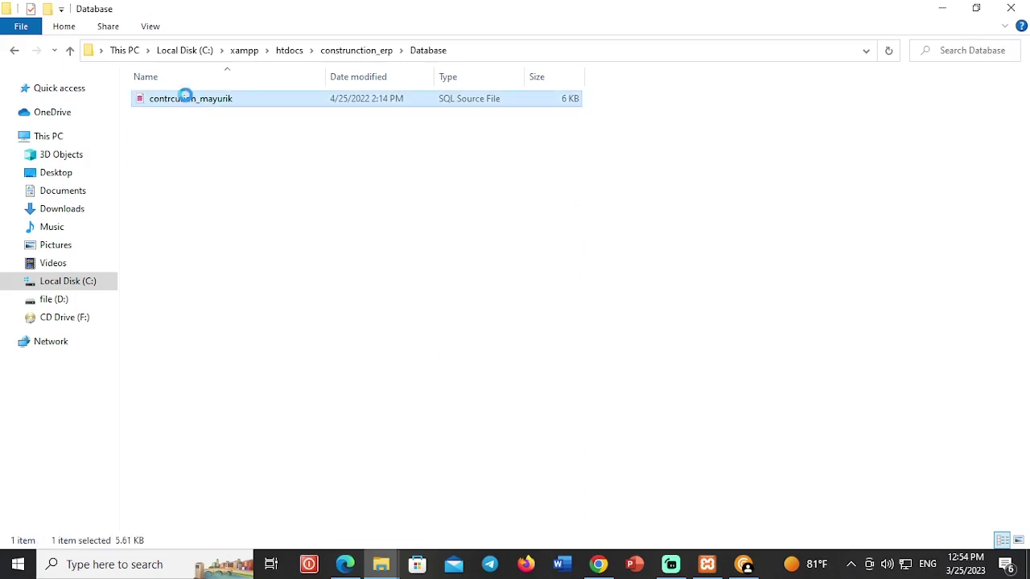
pyautogui.rightClick(185, 98)
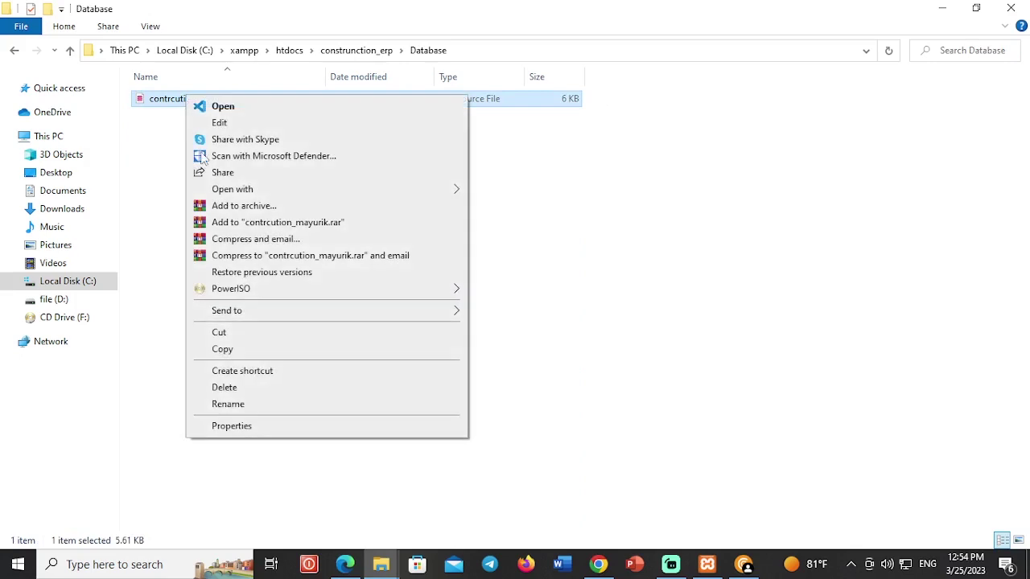
pyautogui.click(243, 406)
pyautogui.hotkey('ctrl', 'c')
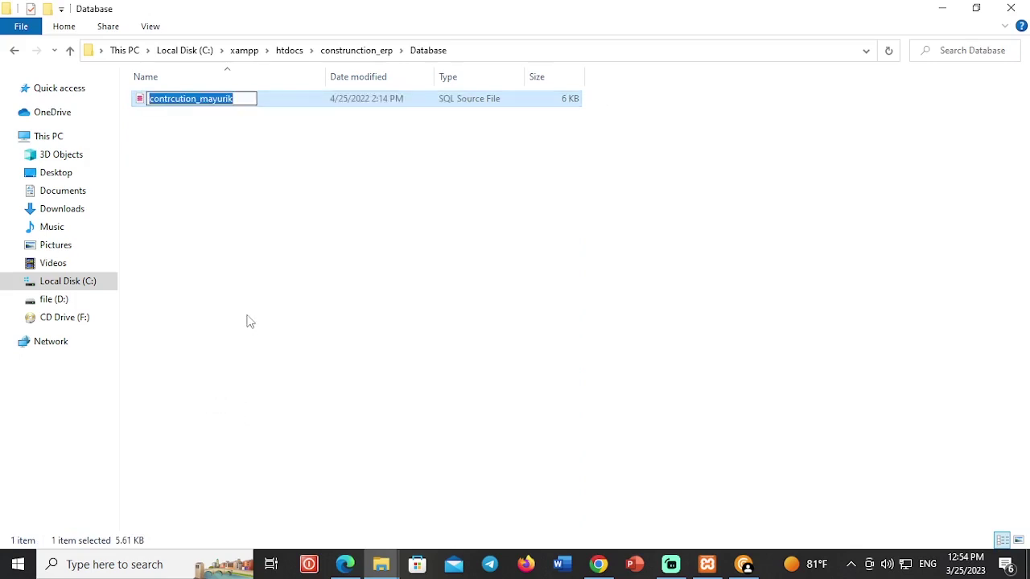
pyautogui.click(241, 199)
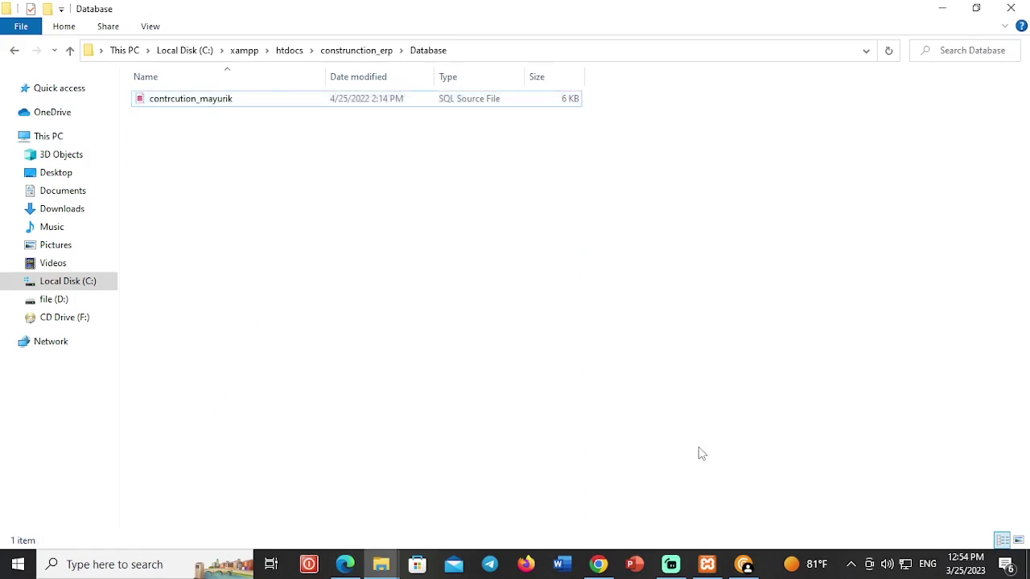
# Switch to the XAMPP Control Panel, start Apache and MySQL, and open phpMyAdmin
pyautogui.click(708, 566)
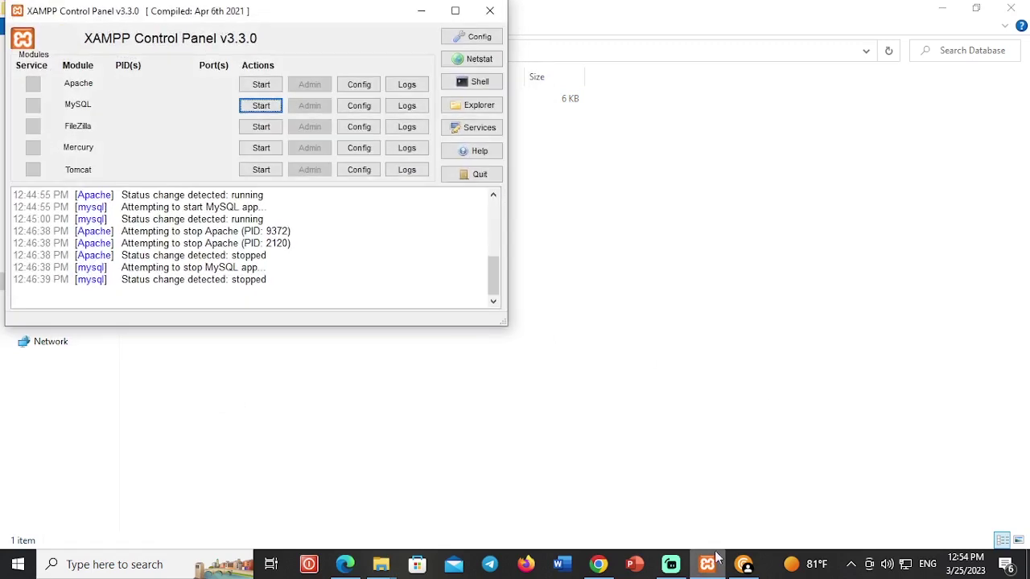
pyautogui.click(252, 87)
pyautogui.click(254, 108)
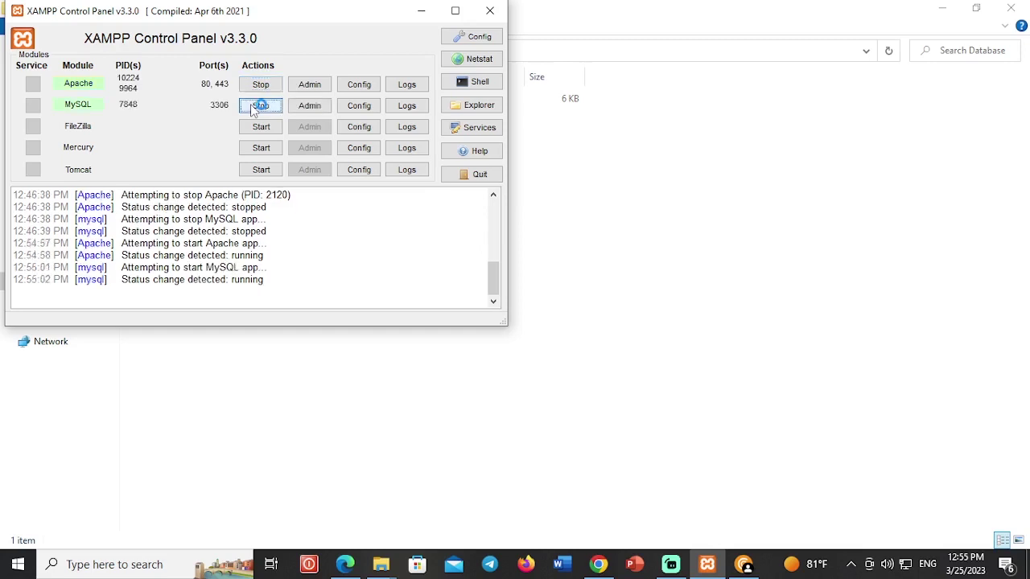
pyautogui.click(308, 106)
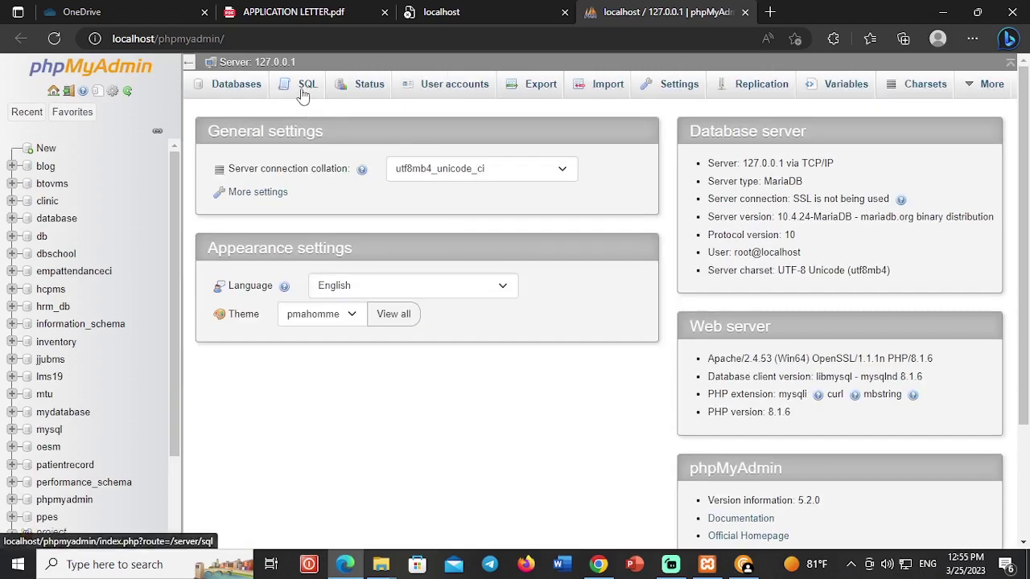
# Create a new database named contrcution_mayurik with the copied name and the utf8mb4_general_ci collation
pyautogui.click(45, 151)
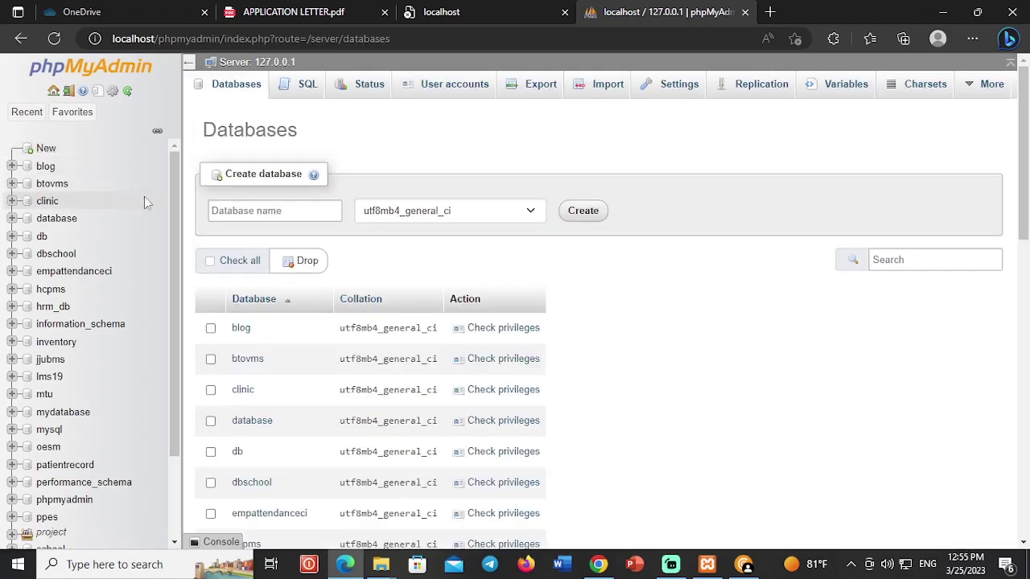
pyautogui.click(232, 213)
pyautogui.hotkey('ctrl', 'v')
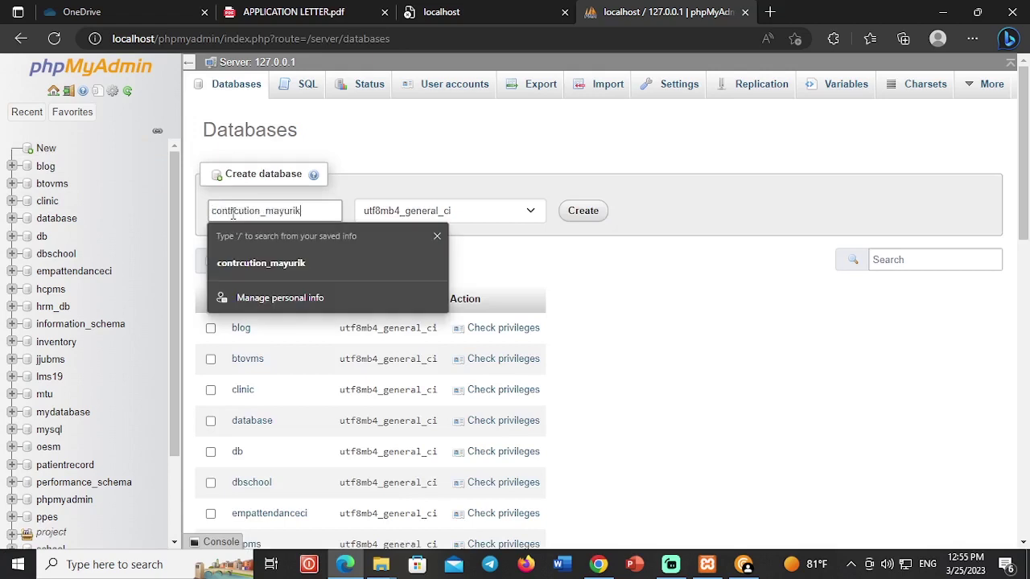
pyautogui.click(585, 213)
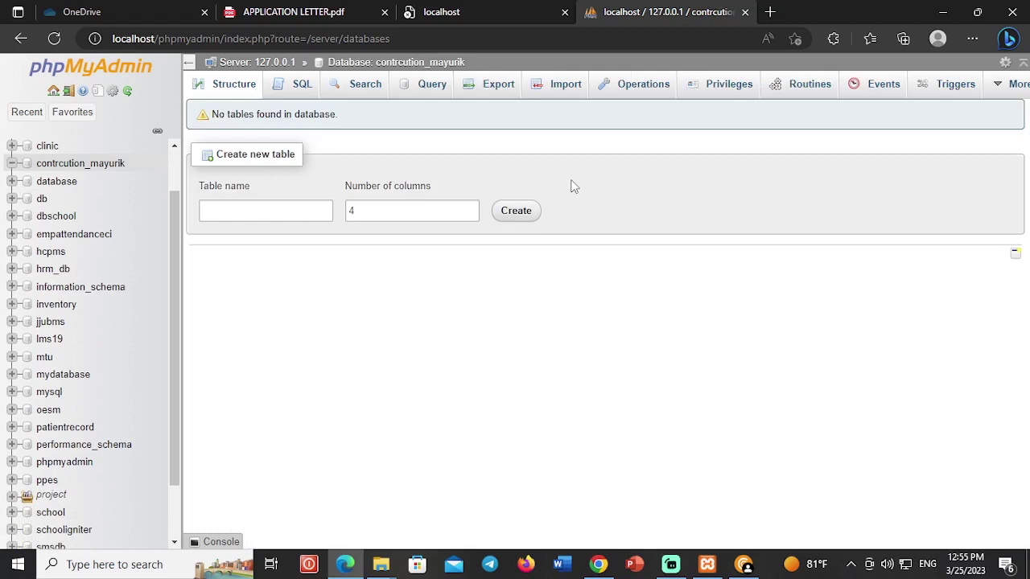
# Upload contrcution_mayurik.sql from the Database folder into the new database, dismiss the upload notice and return to the phpMyAdmin home page
pyautogui.moveTo(386, 568)
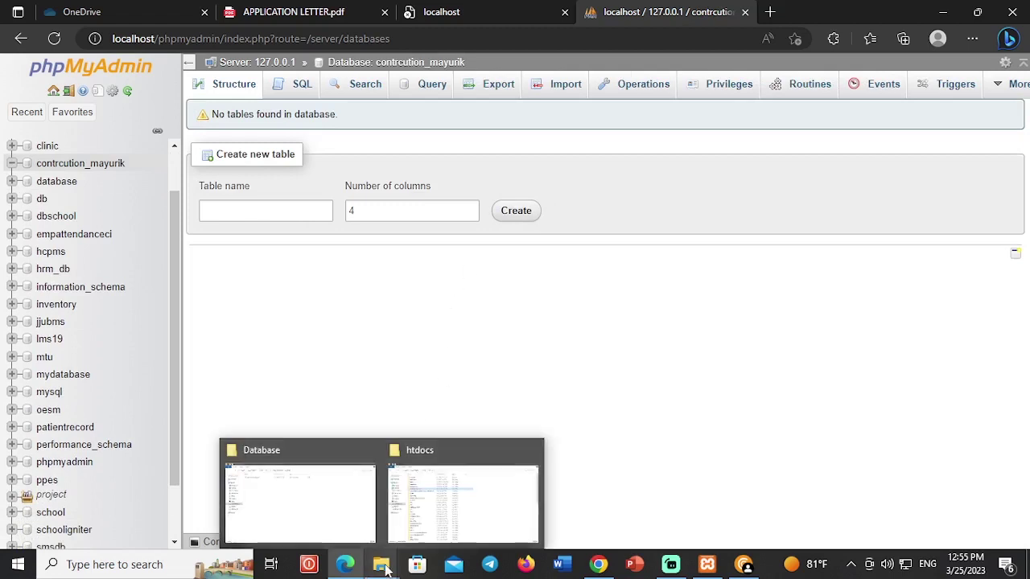
pyautogui.click(334, 505)
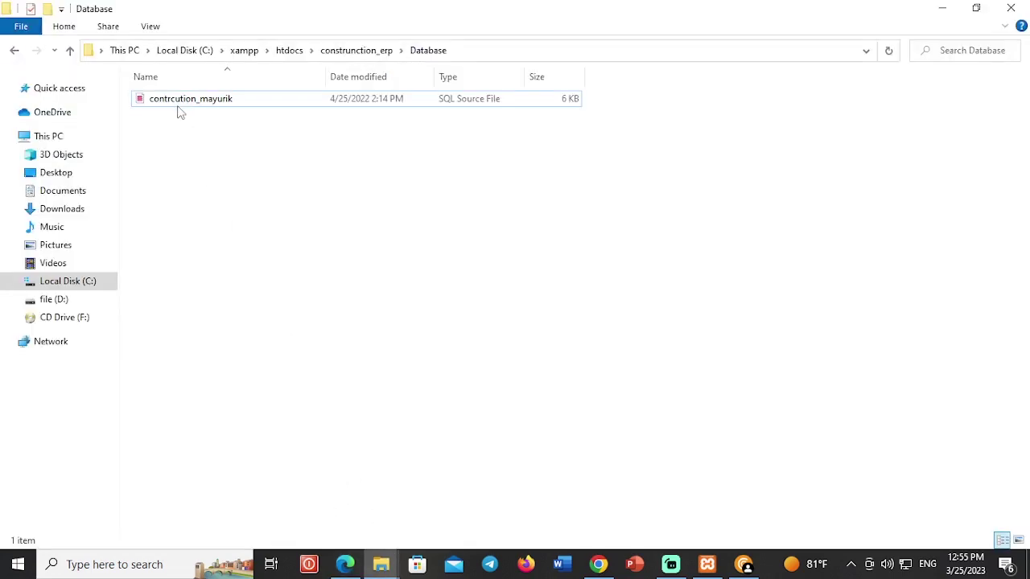
pyautogui.doubleClick(478, 16)
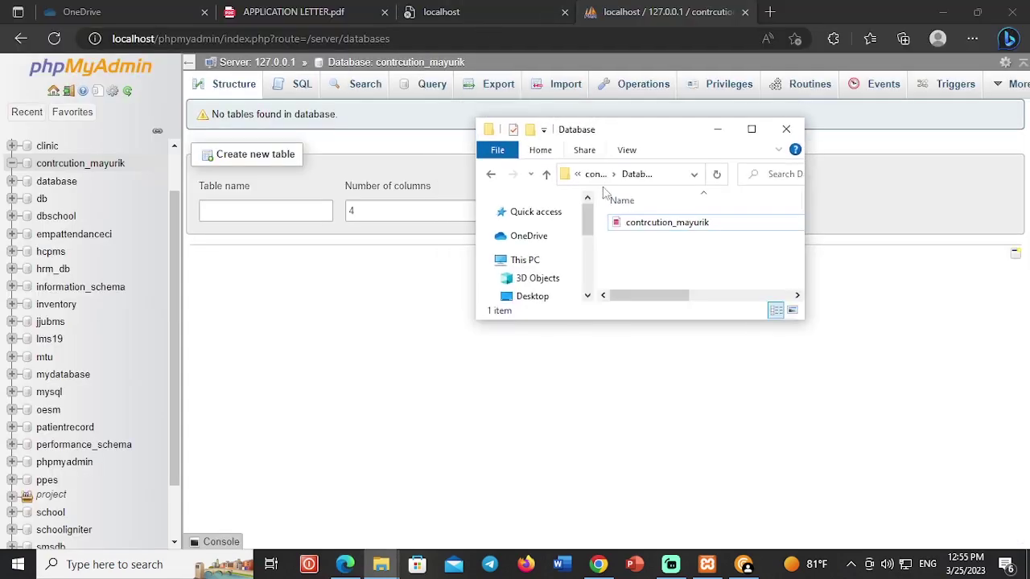
pyautogui.moveTo(635, 227); pyautogui.dragTo(369, 304)
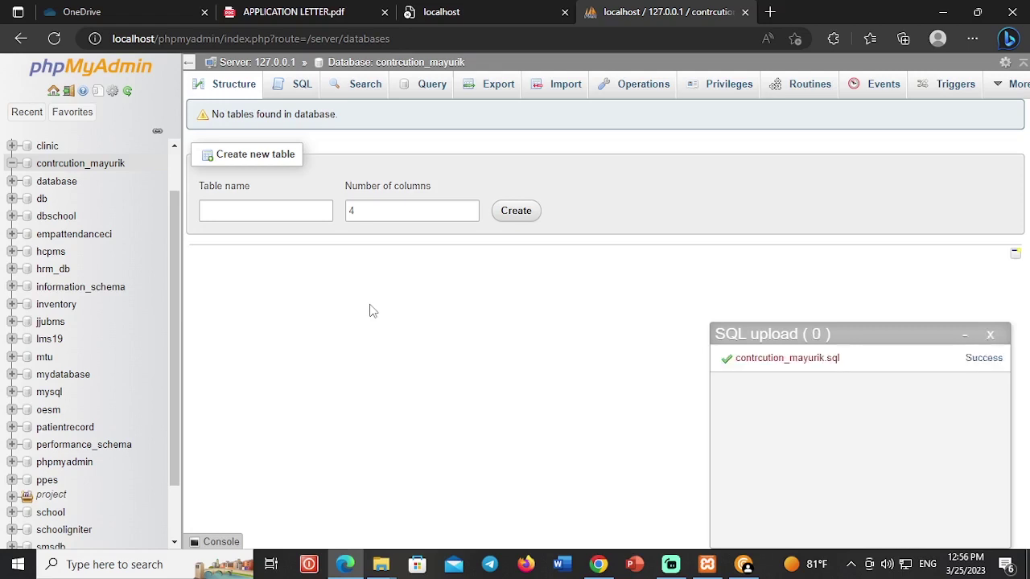
pyautogui.click(989, 335)
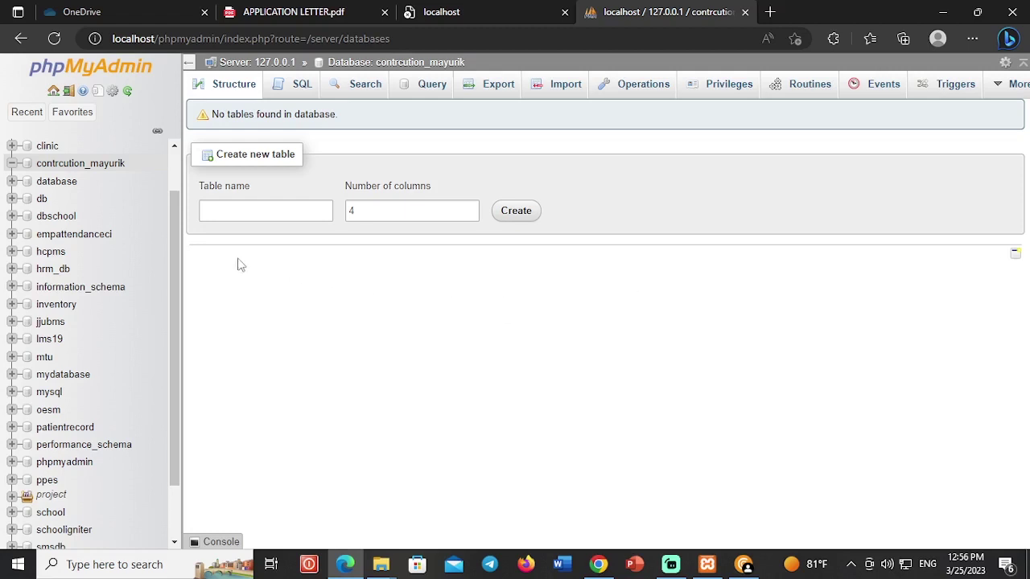
pyautogui.scroll(1, 111, 224)
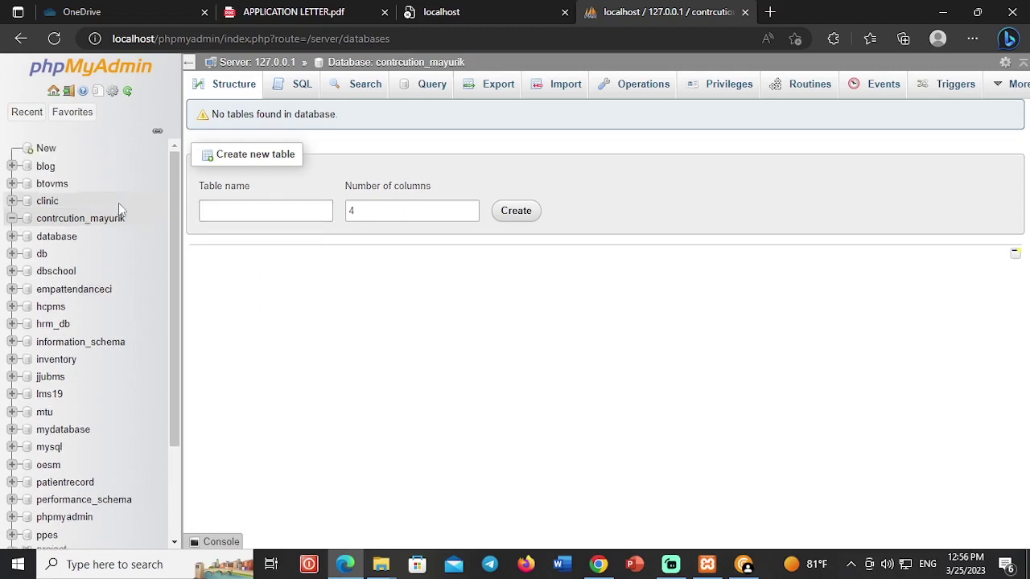
pyautogui.click(53, 91)
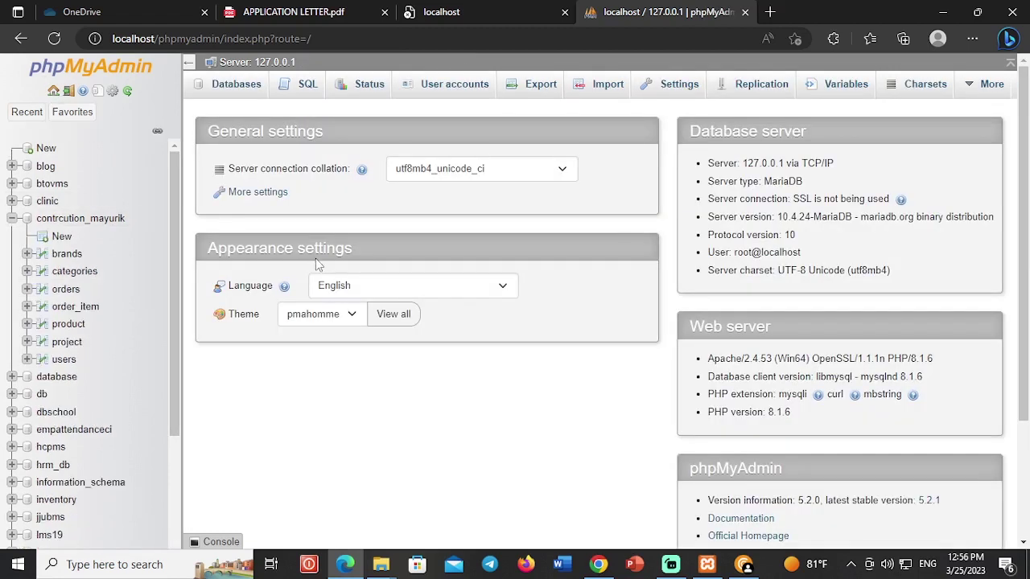
# Drop the contrcution_mayurik database from the databases list
pyautogui.click(238, 94)
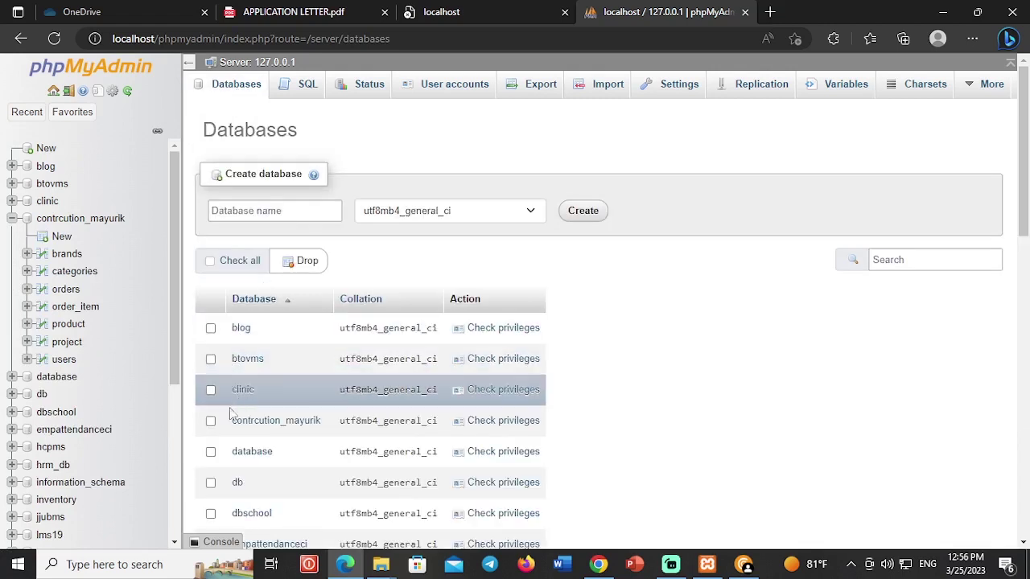
pyautogui.click(210, 422)
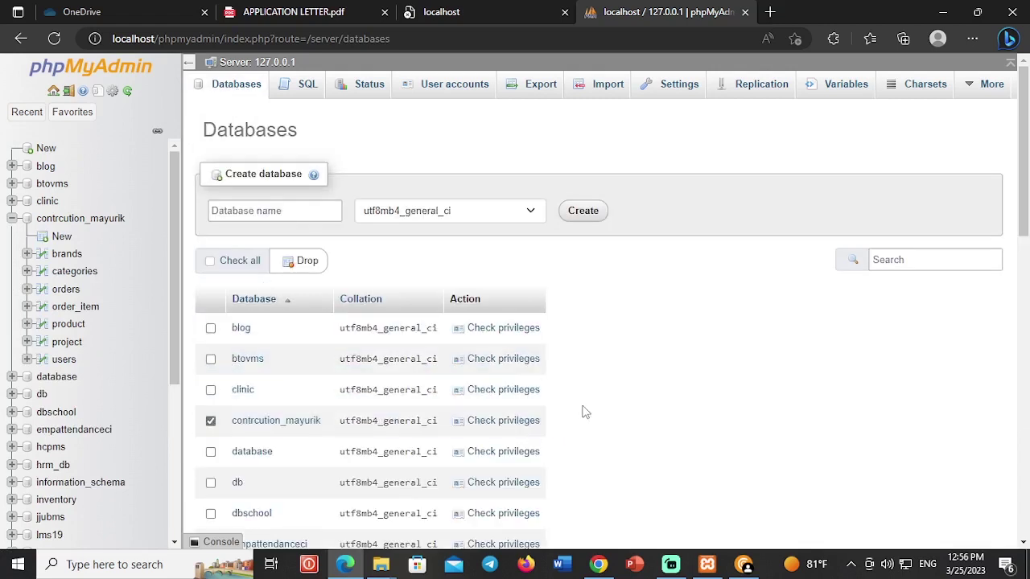
pyautogui.click(304, 260)
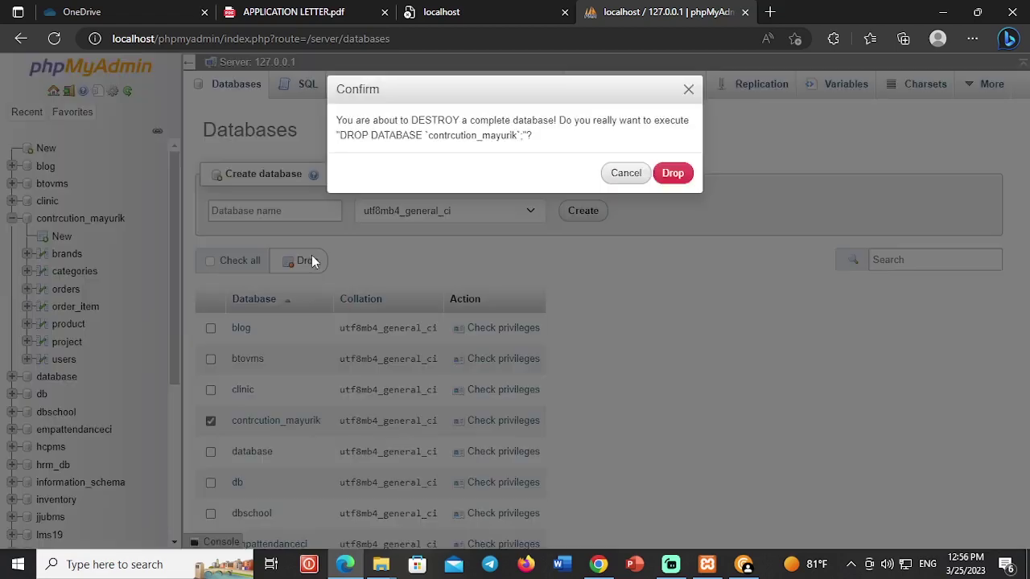
pyautogui.click(672, 173)
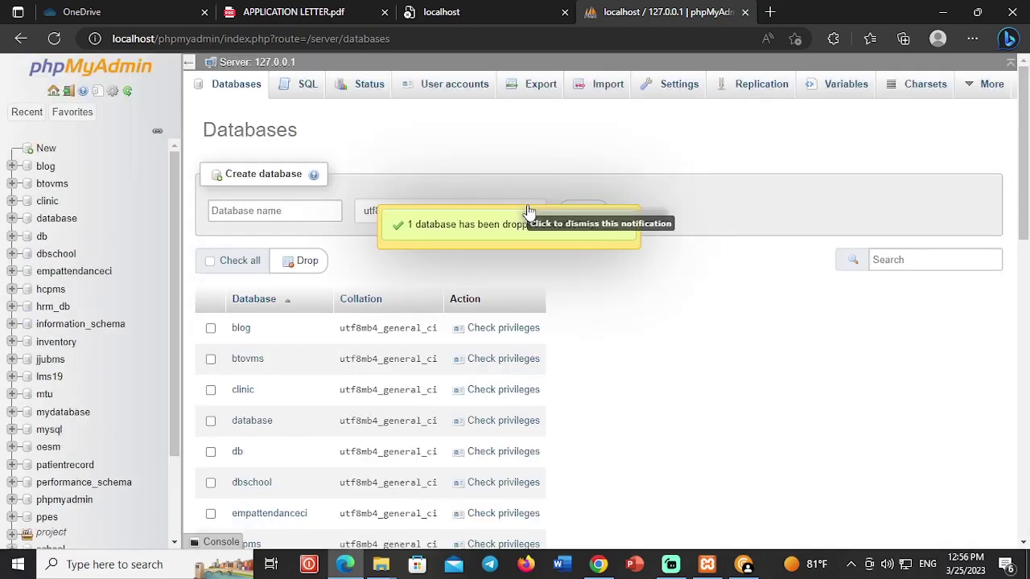
# Create the contrcution_mayurik database again with the utf8mb4_general_ci collation
pyautogui.click(283, 212)
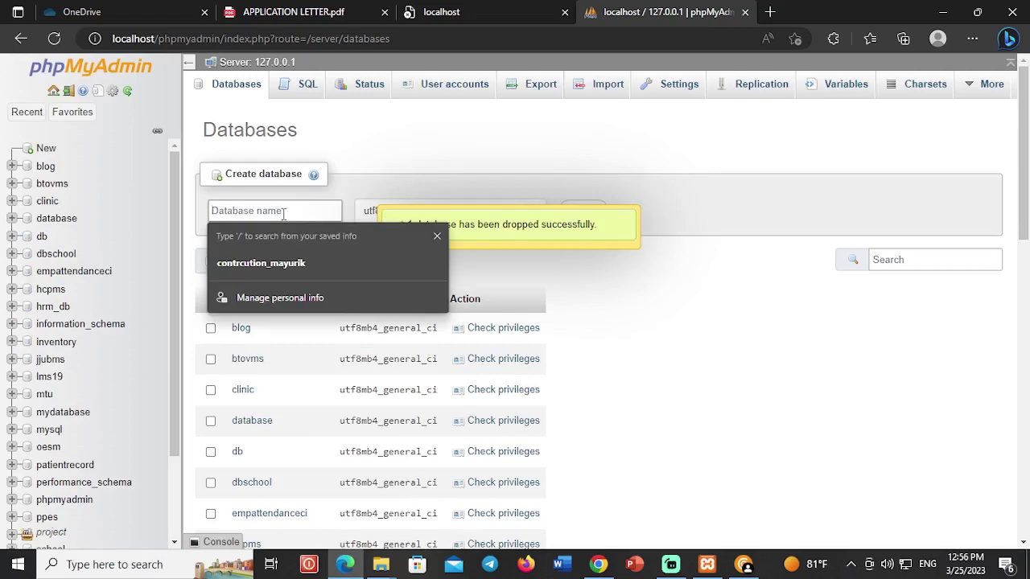
pyautogui.click(266, 260)
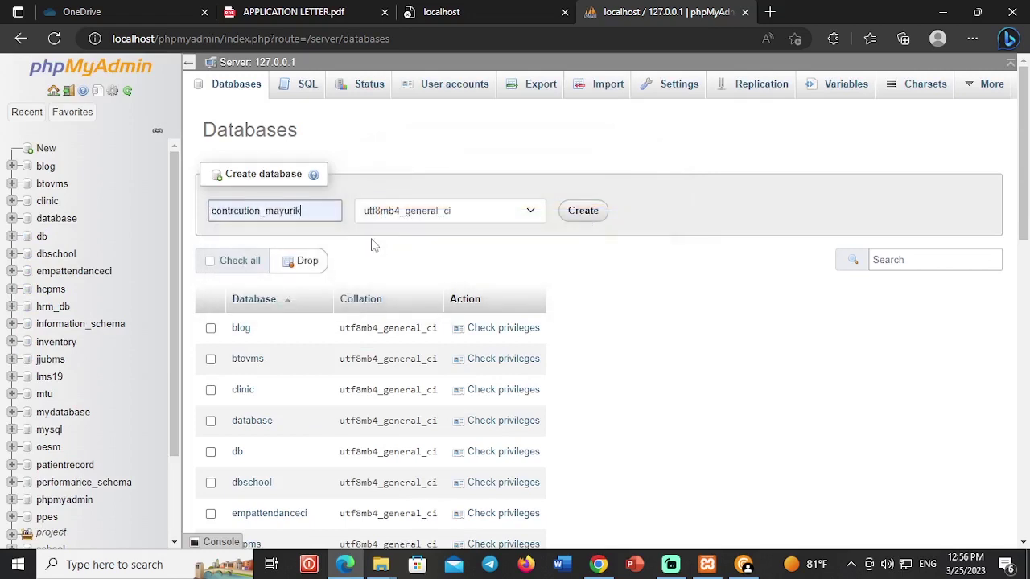
pyautogui.click(583, 218)
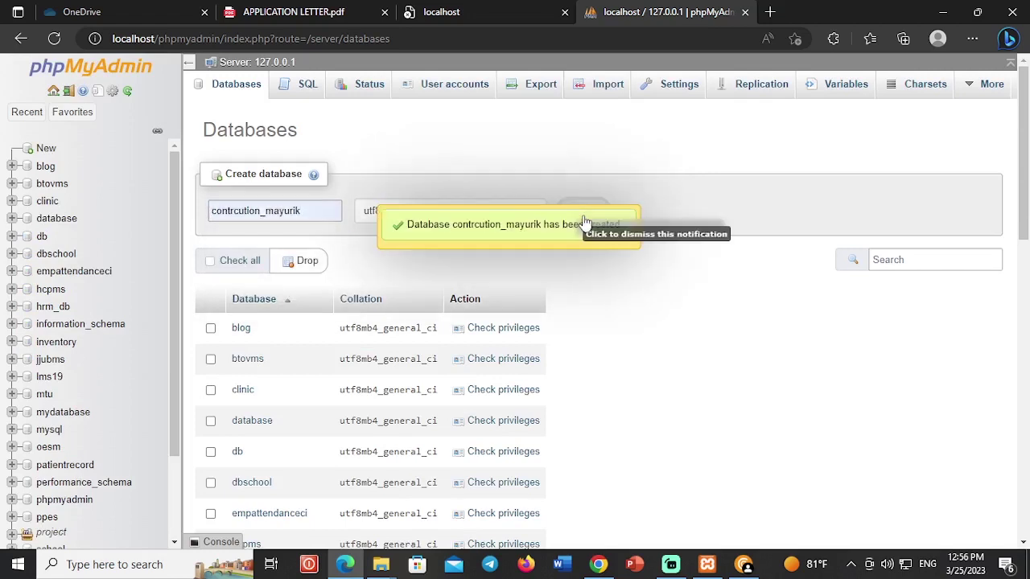
# Upload contrcution_mayurik.sql from the Database folder into the contrcution_mayurik database through its import page and dismiss the upload notice
pyautogui.click(564, 85)
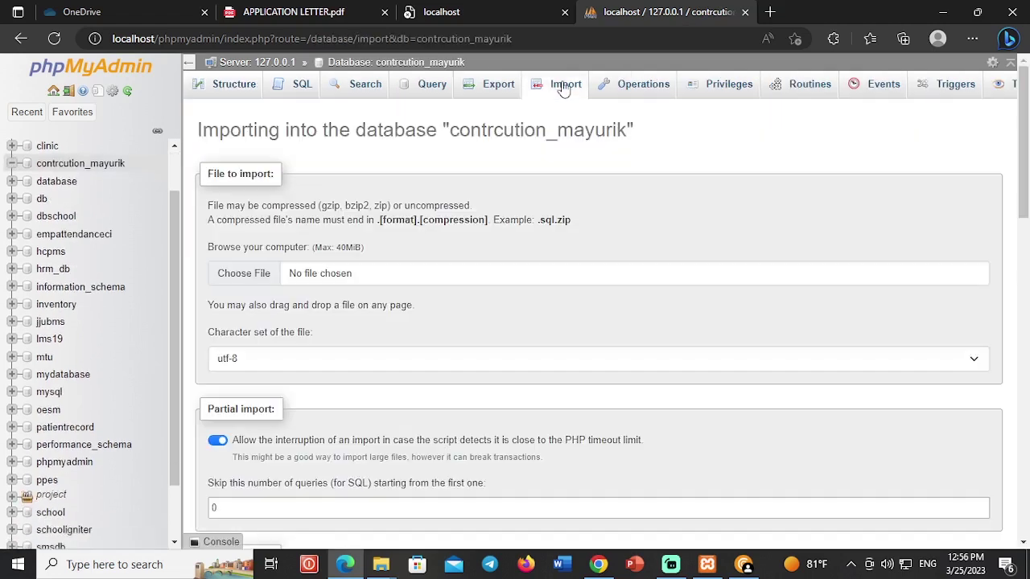
pyautogui.moveTo(384, 566)
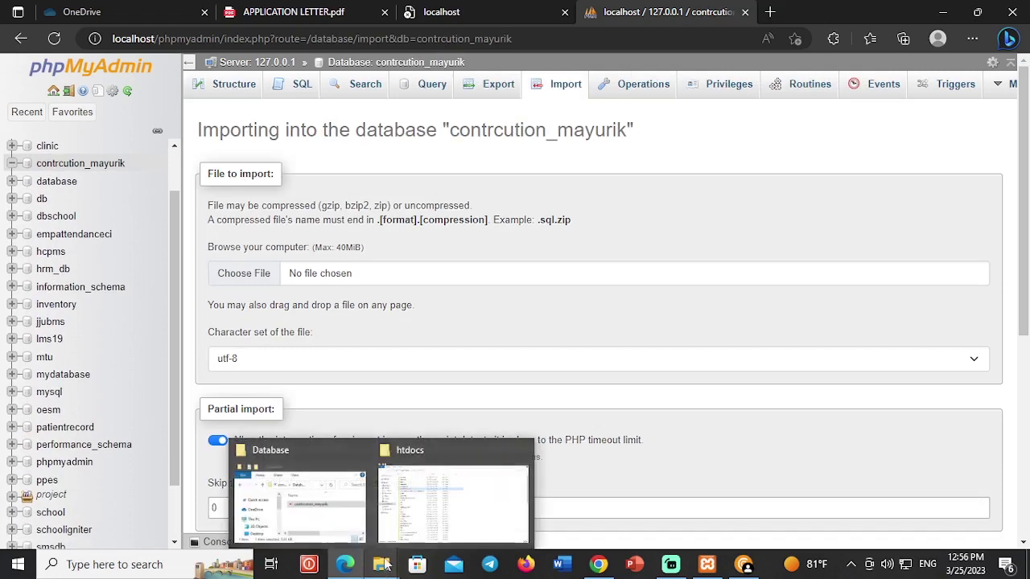
pyautogui.click(425, 494)
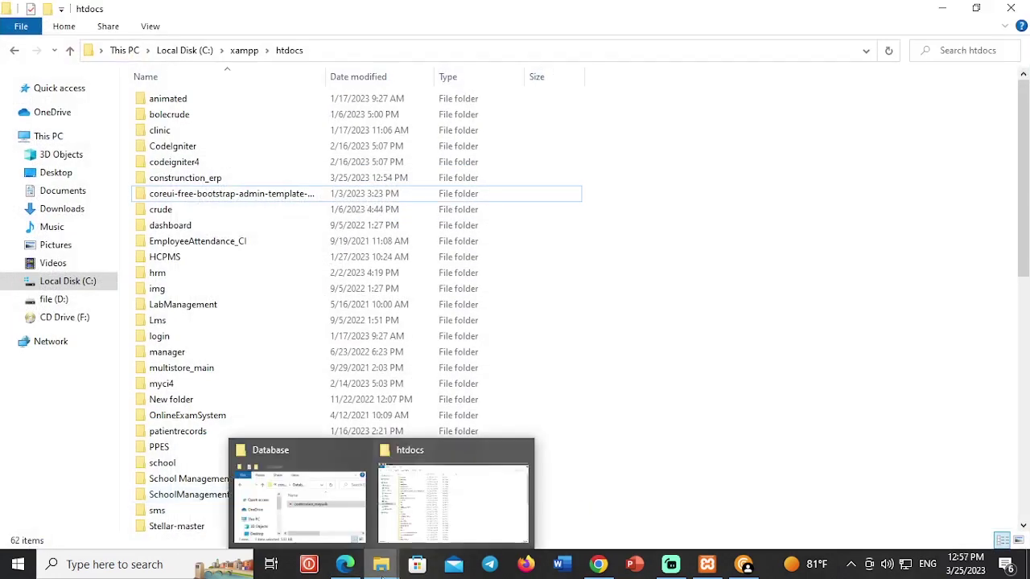
pyautogui.click(348, 515)
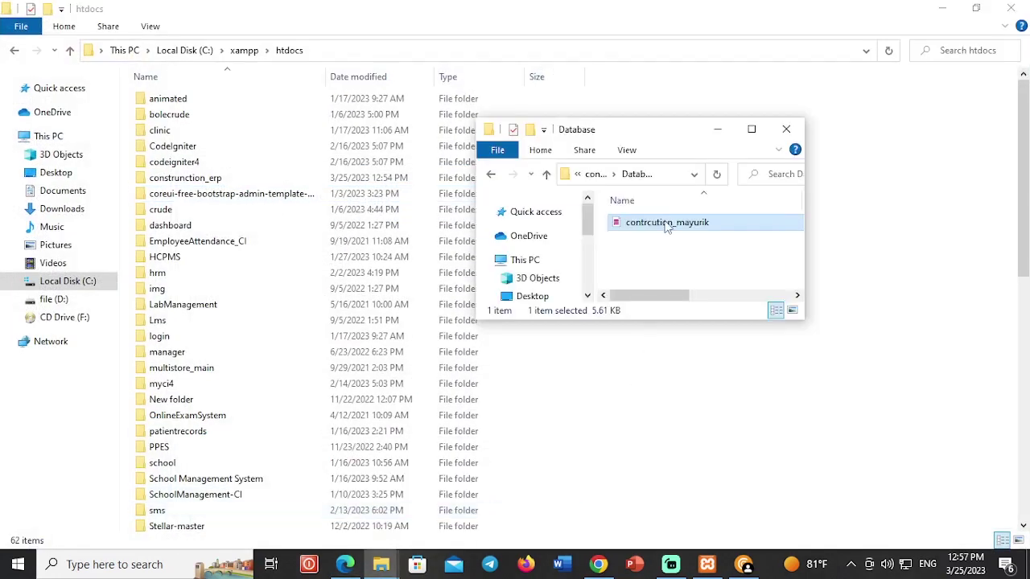
pyautogui.moveTo(667, 227)
pyautogui.mouseDown()
pyautogui.moveTo(538, 255)
pyautogui.moveTo(655, 233)
pyautogui.mouseUp()
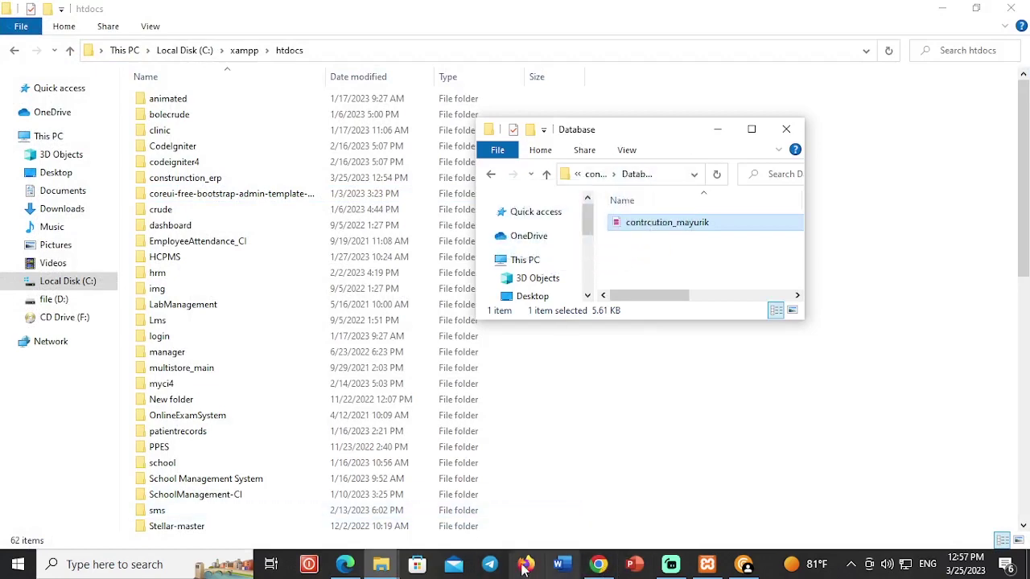
pyautogui.click(345, 565)
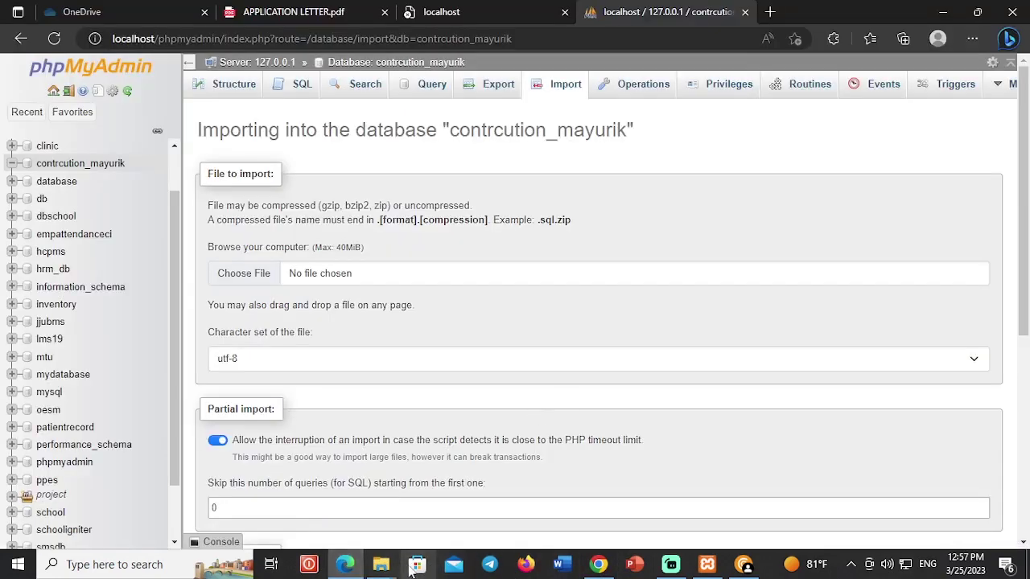
pyautogui.moveTo(381, 566)
pyautogui.click(336, 507)
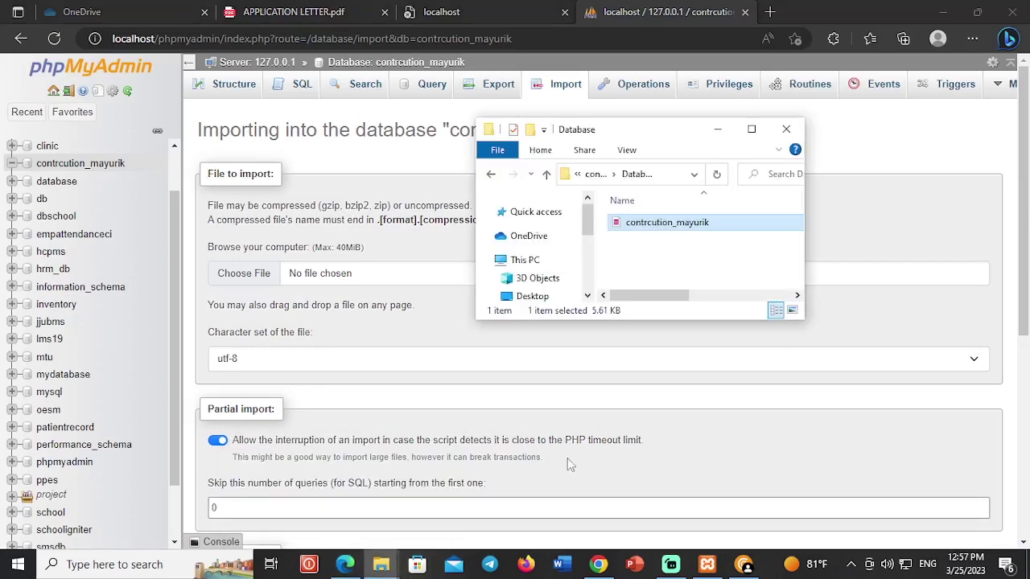
pyautogui.moveTo(688, 224); pyautogui.dragTo(385, 300)
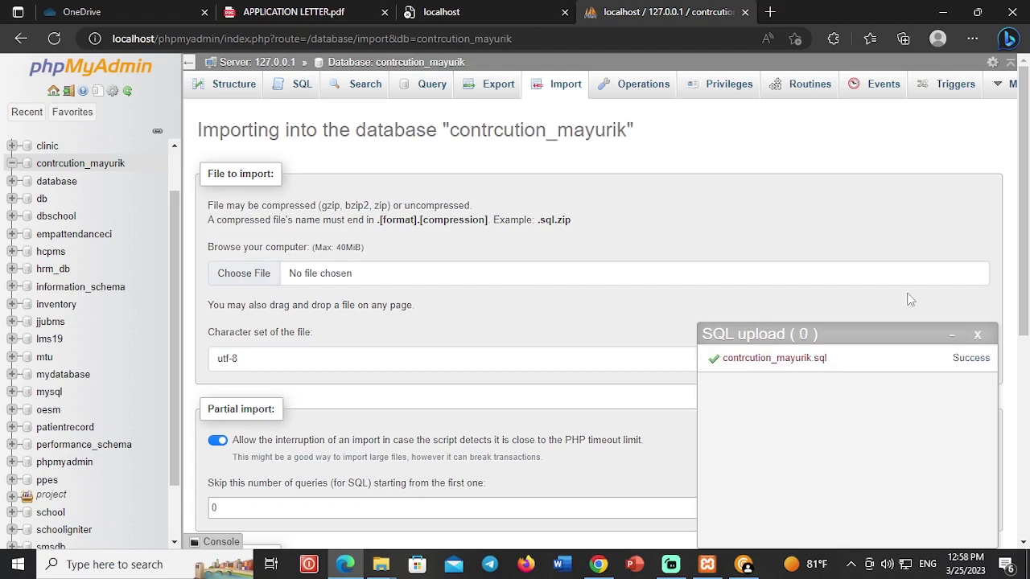
pyautogui.click(978, 336)
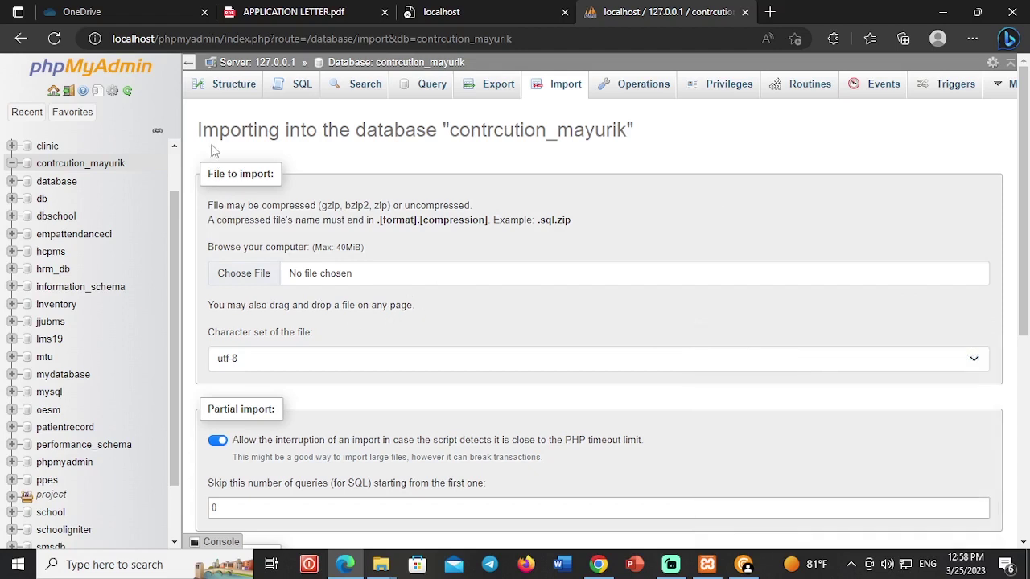
# Drop the contrcution_mayurik database from the server's databases list, including its uploaded tables
pyautogui.moveTo(87, 129)
pyautogui.click(53, 91)
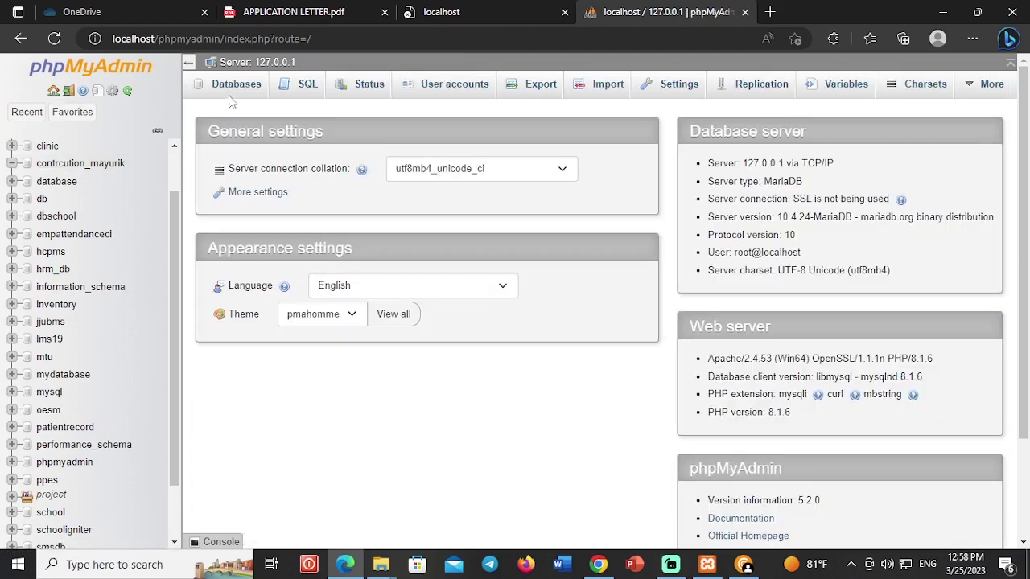
pyautogui.click(233, 89)
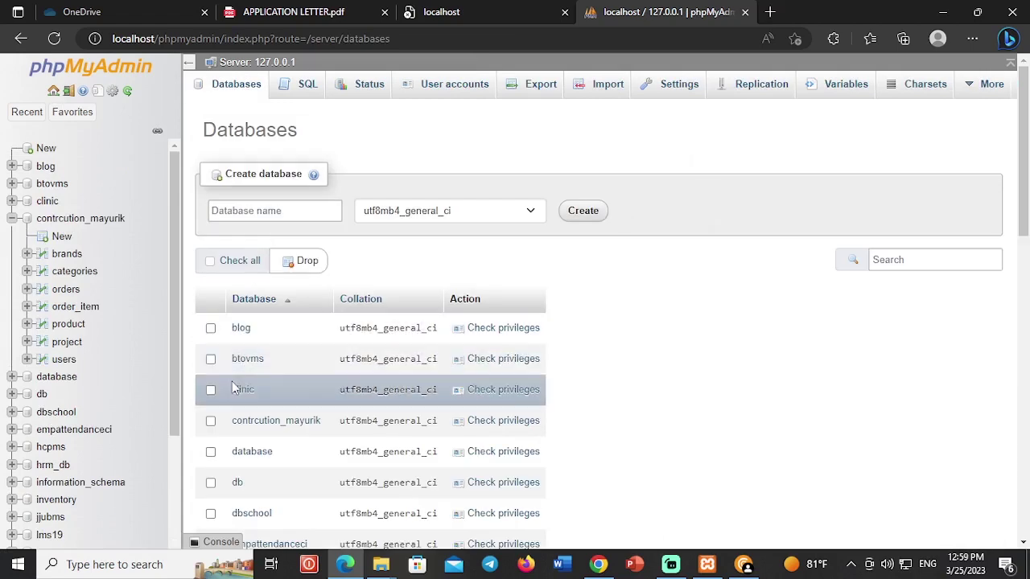
pyautogui.click(210, 421)
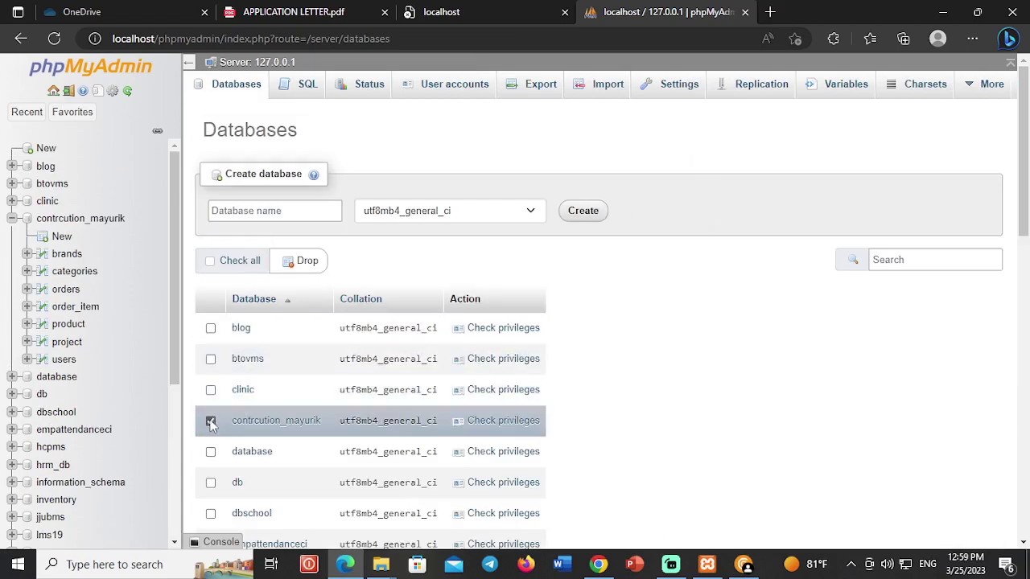
pyautogui.click(301, 266)
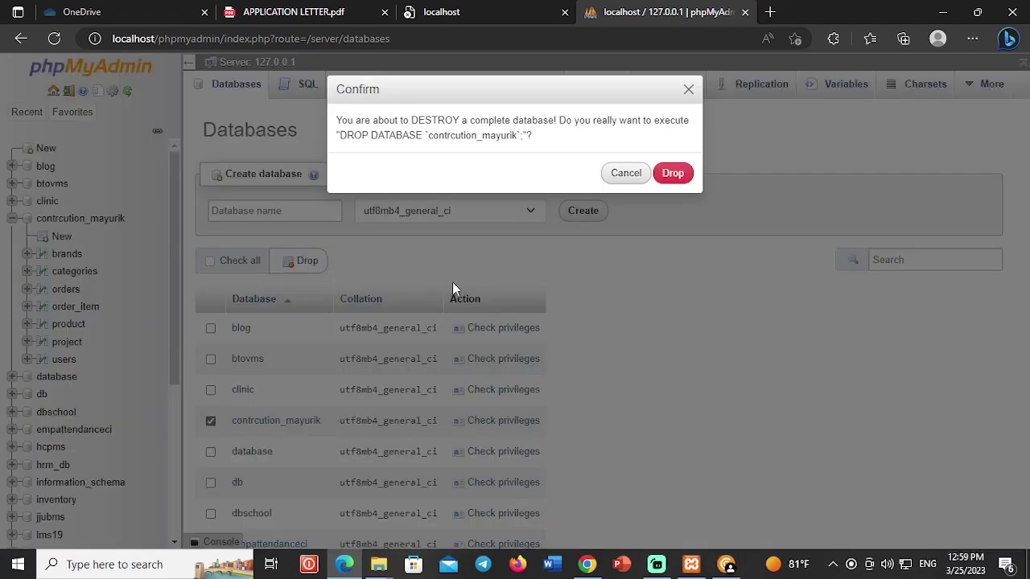
pyautogui.click(661, 172)
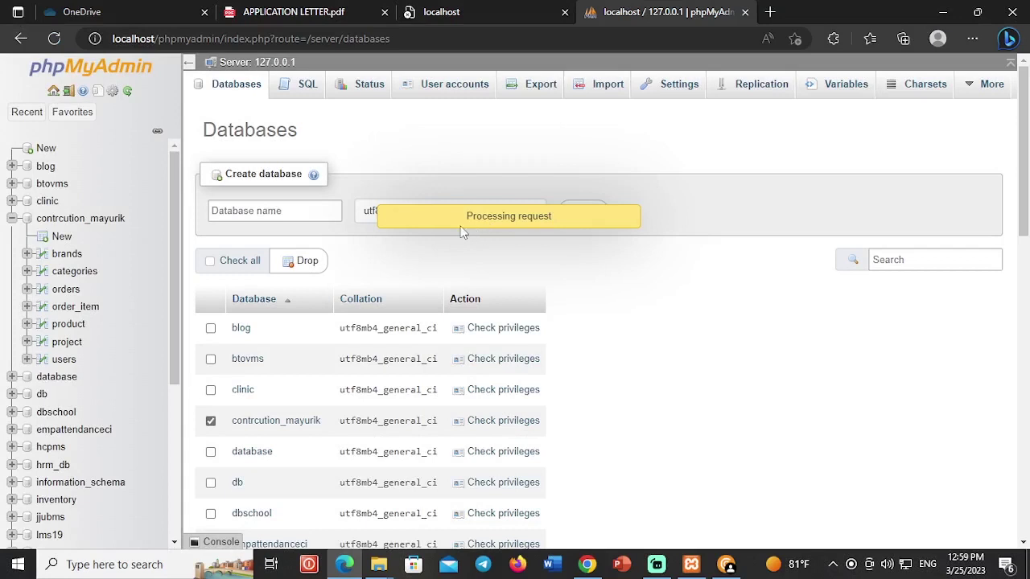
# Recreate the empty contrcution_mayurik database with the utf8mb4_general_ci collation
pyautogui.click(304, 211)
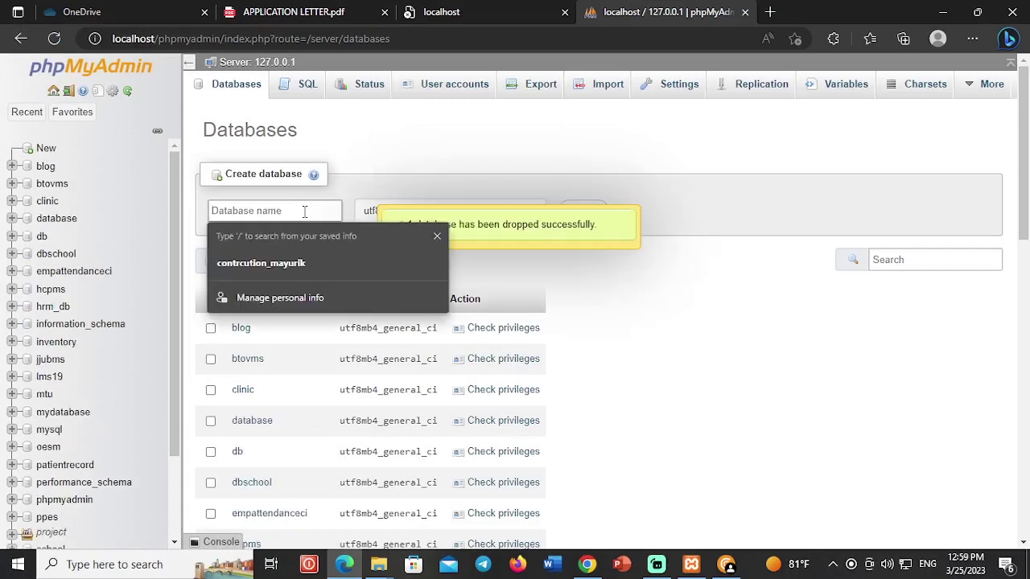
pyautogui.click(274, 264)
pyautogui.hotkey('ctrl', 'a')
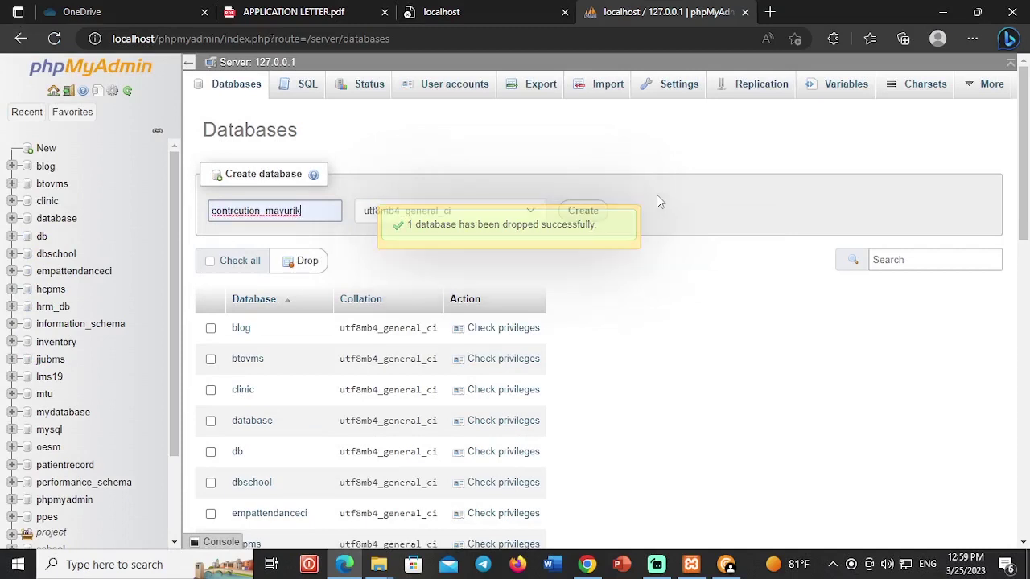
pyautogui.click(594, 214)
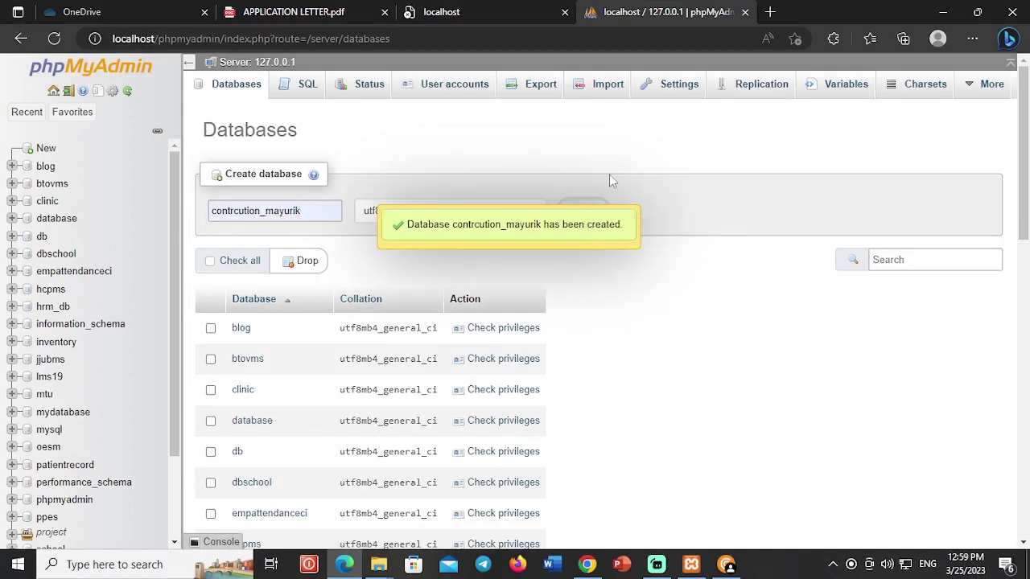
# Choose contrcution_mayurik.sql from C:\xampp\htdocs\construnction_erp\Database as the file to import into the contrcution_mayurik database
pyautogui.click(566, 89)
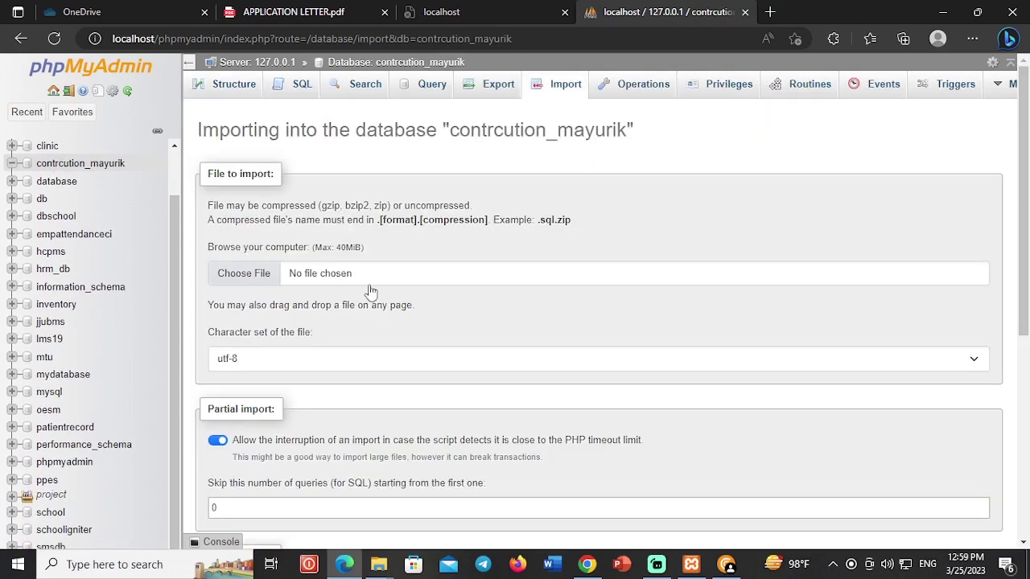
pyautogui.click(242, 277)
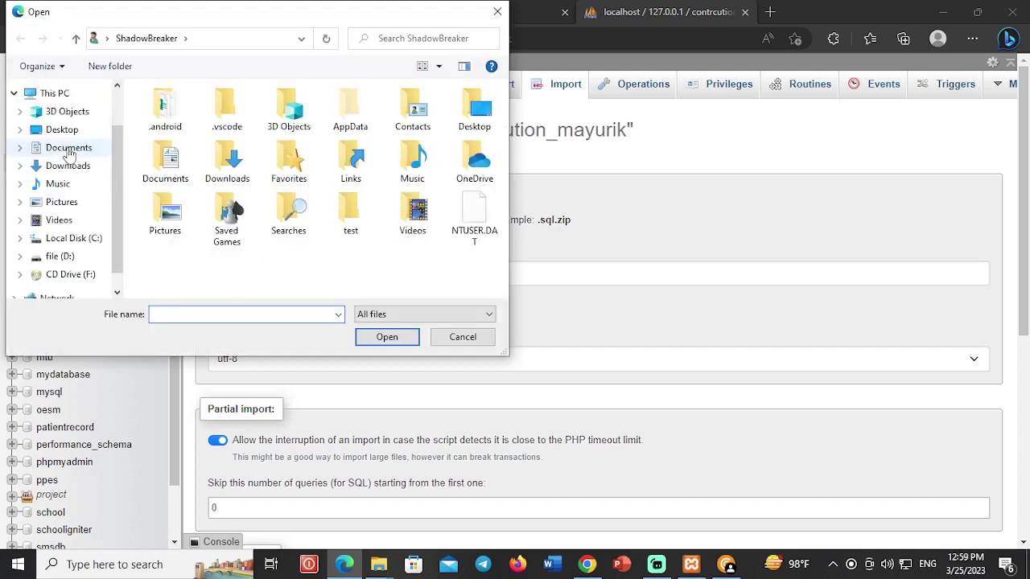
pyautogui.click(67, 148)
pyautogui.click(54, 92)
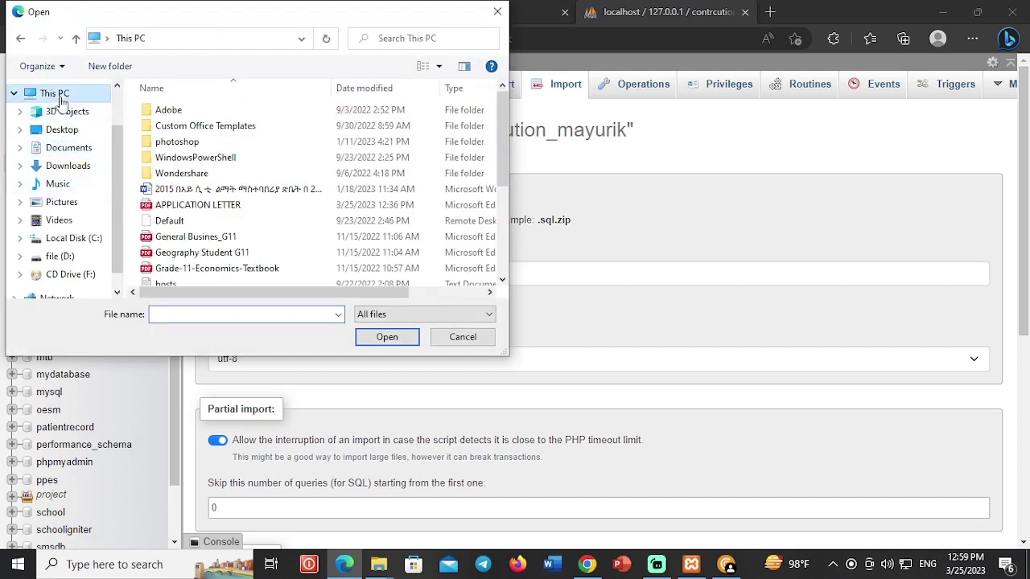
pyautogui.scroll(-2, 195, 233)
pyautogui.scroll(-3, 196, 233)
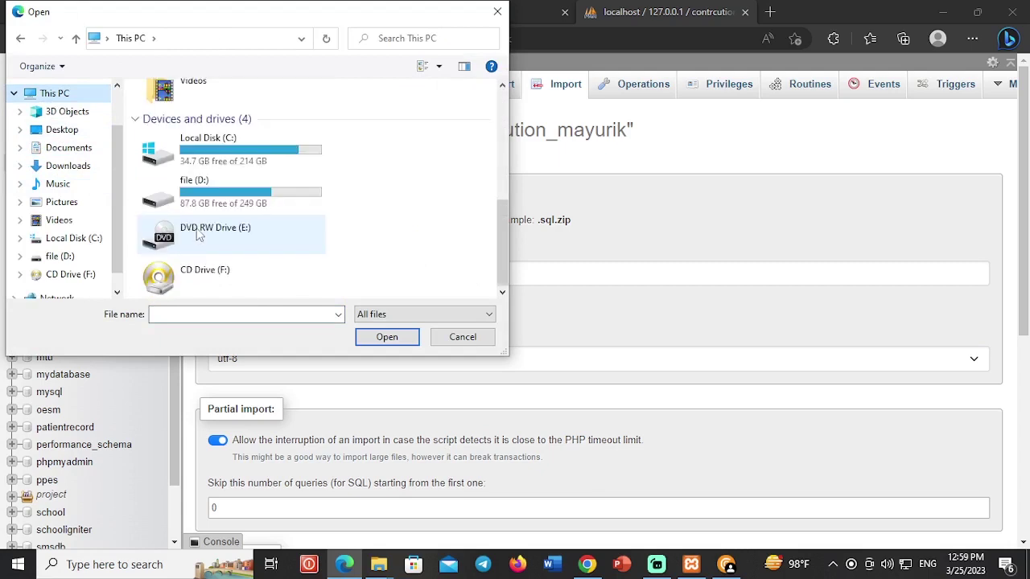
pyautogui.doubleClick(201, 149)
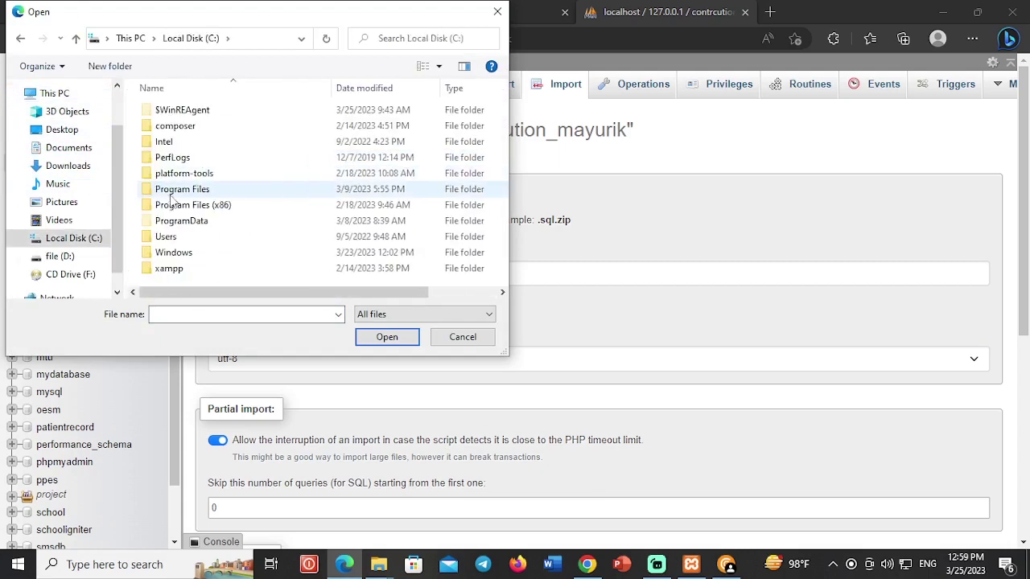
pyautogui.doubleClick(179, 269)
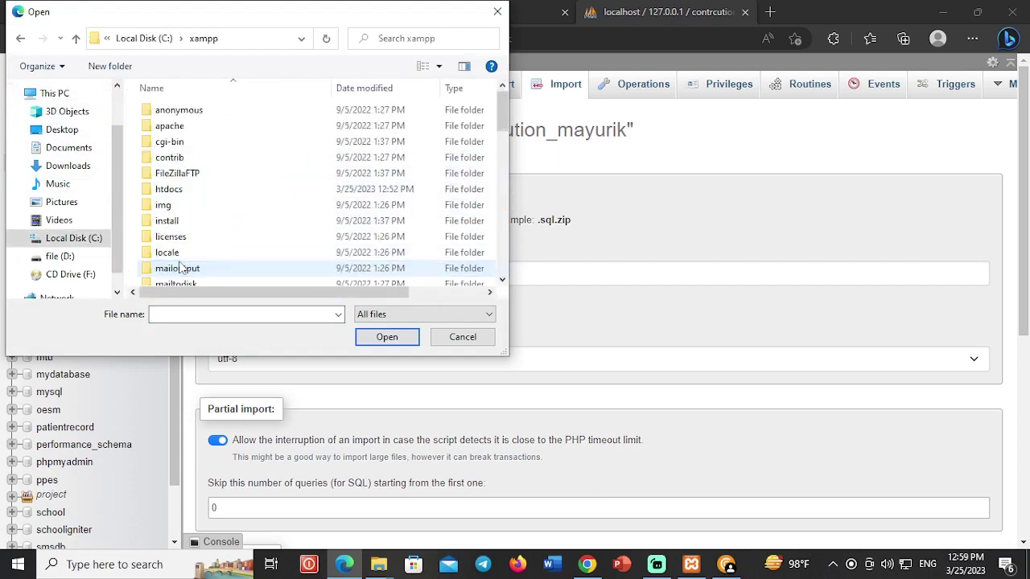
pyautogui.doubleClick(184, 191)
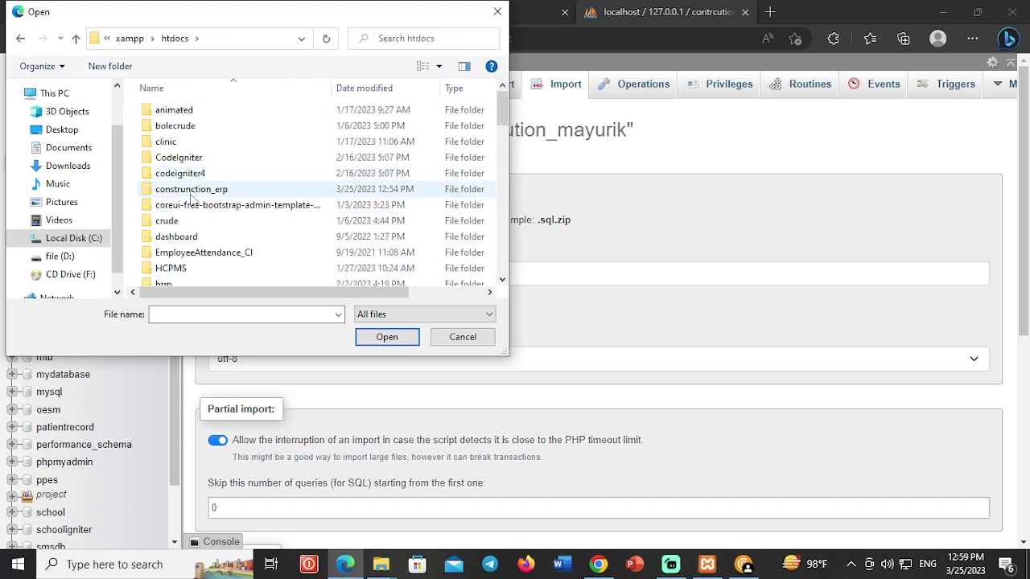
pyautogui.click(193, 193)
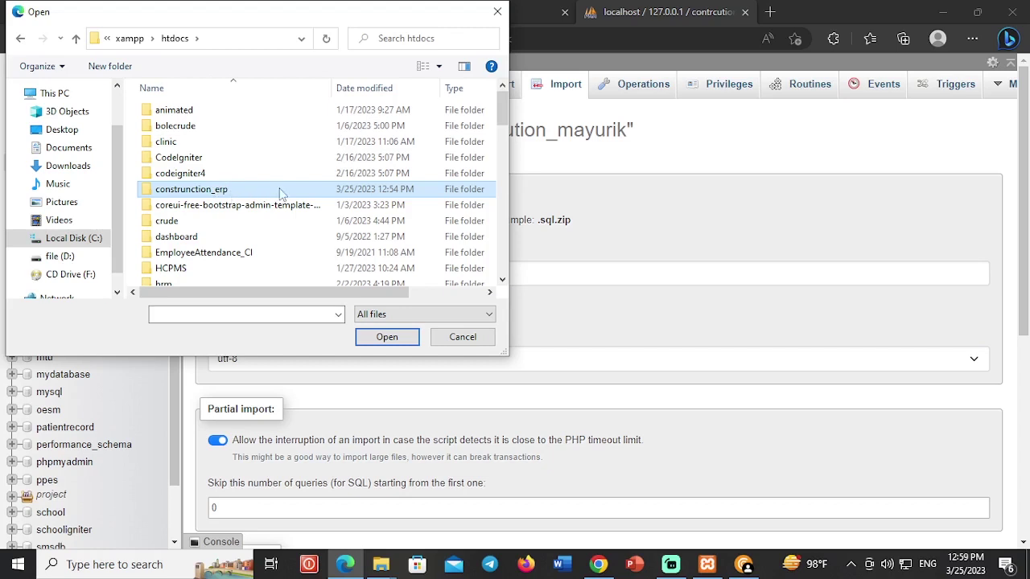
pyautogui.doubleClick(202, 191)
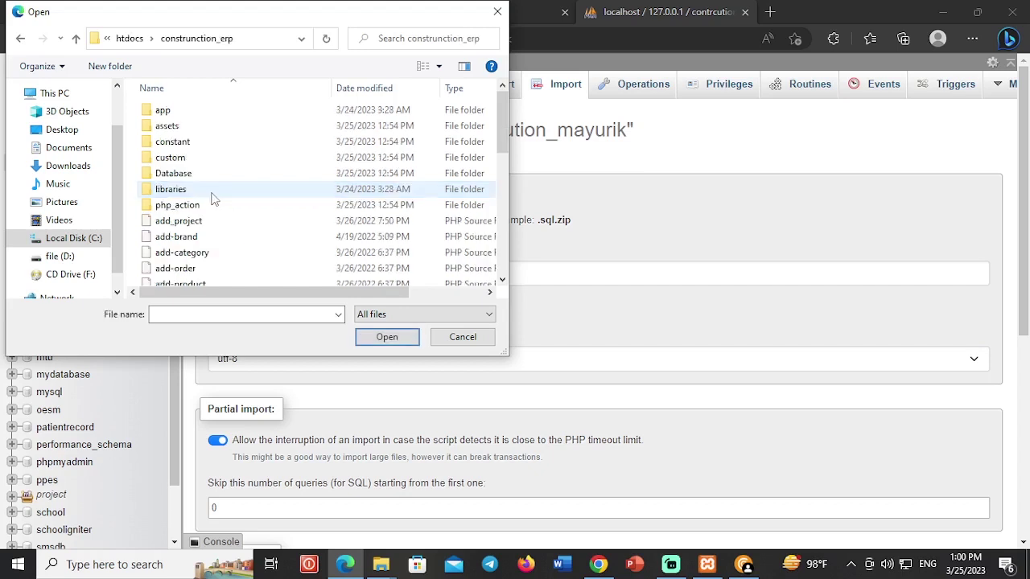
pyautogui.doubleClick(183, 173)
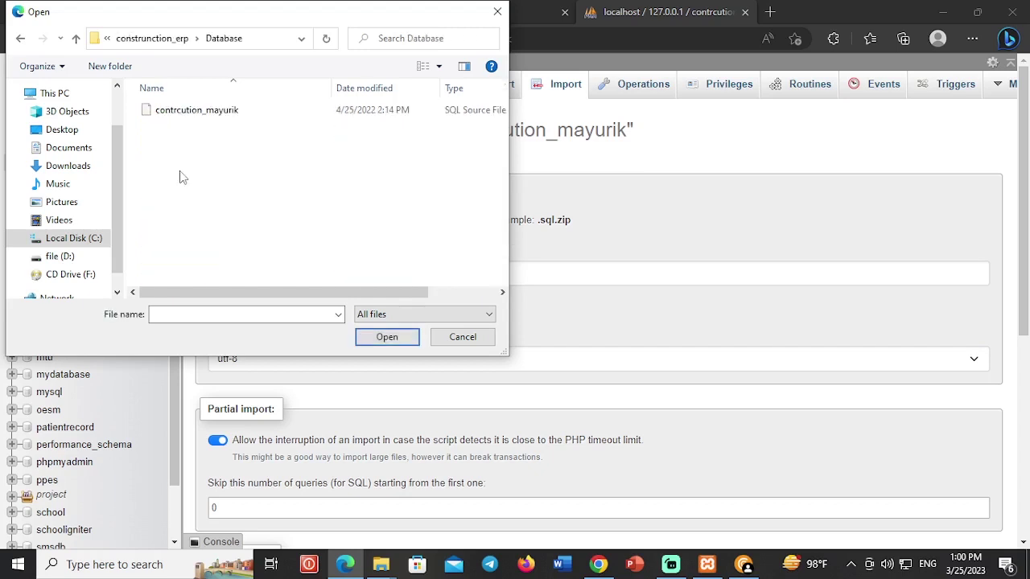
pyautogui.click(206, 115)
pyautogui.click(389, 337)
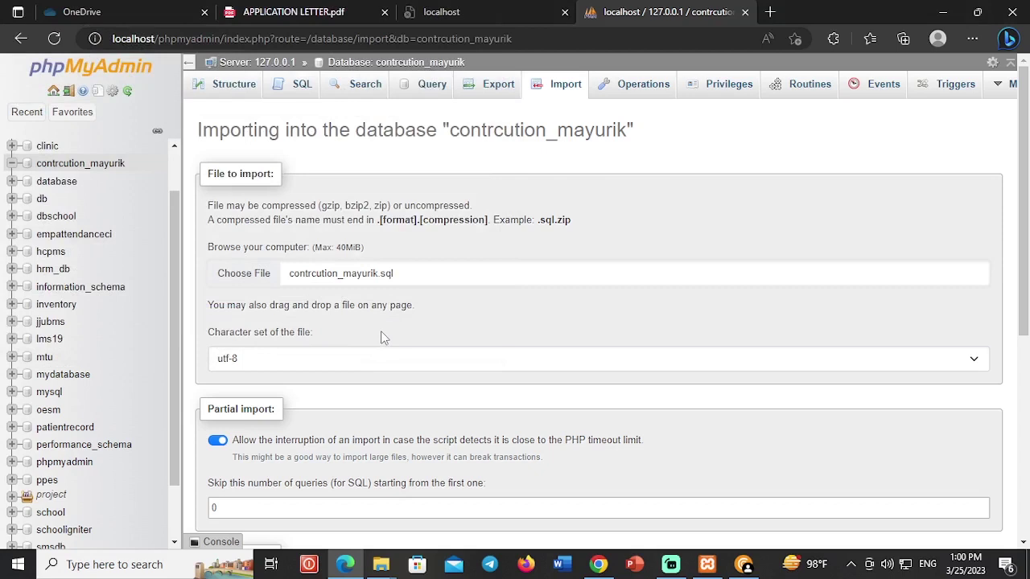
# Run the import of the chosen file in SQL format, keeping the default import options
pyautogui.scroll(-3, 383, 338)
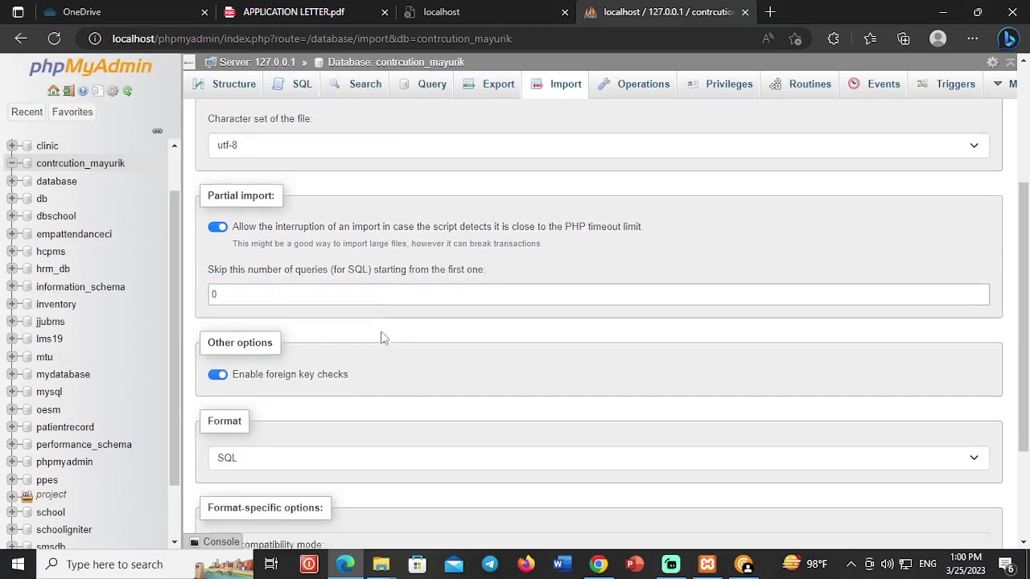
pyautogui.scroll(-2, 383, 338)
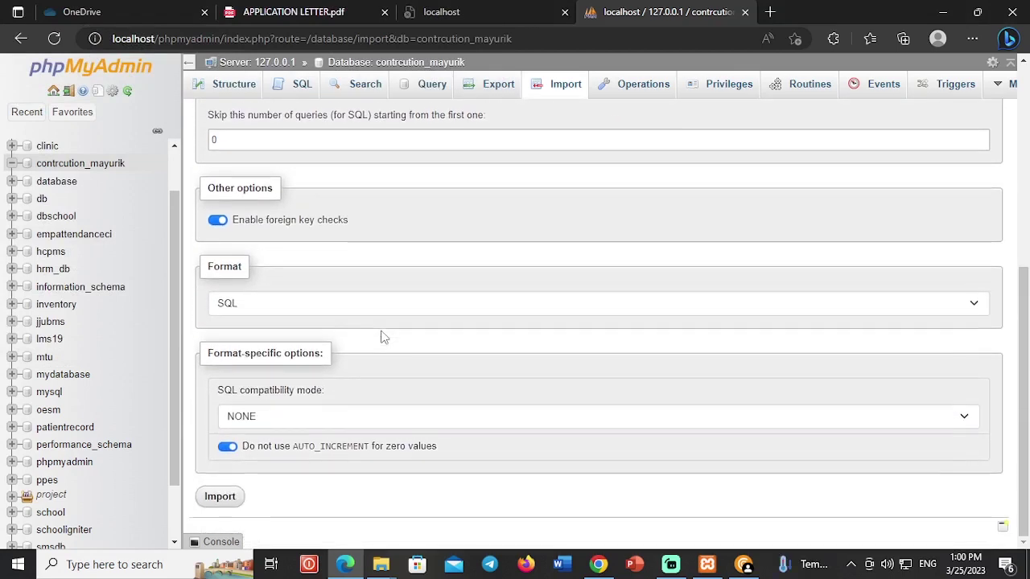
pyautogui.click(235, 497)
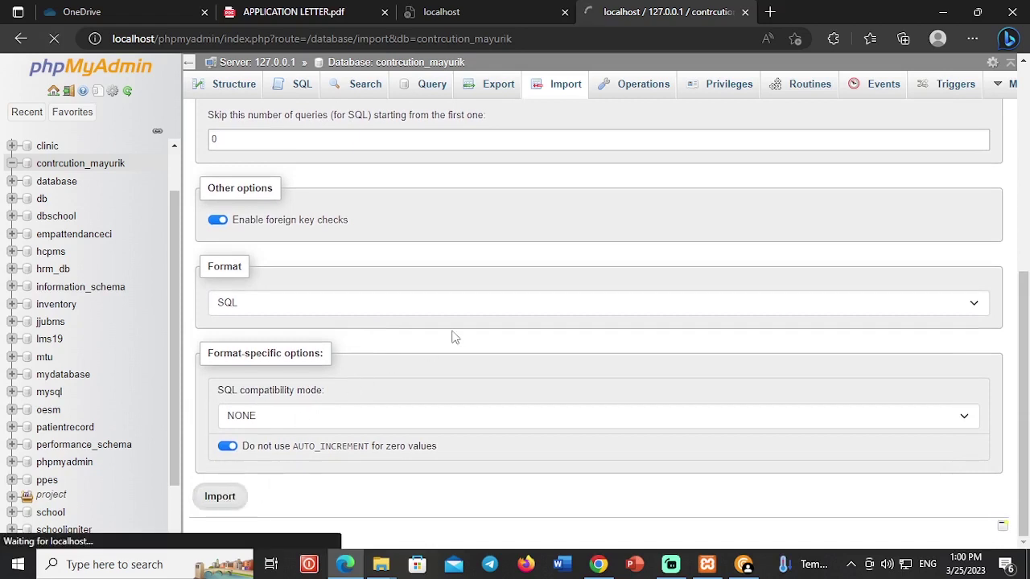